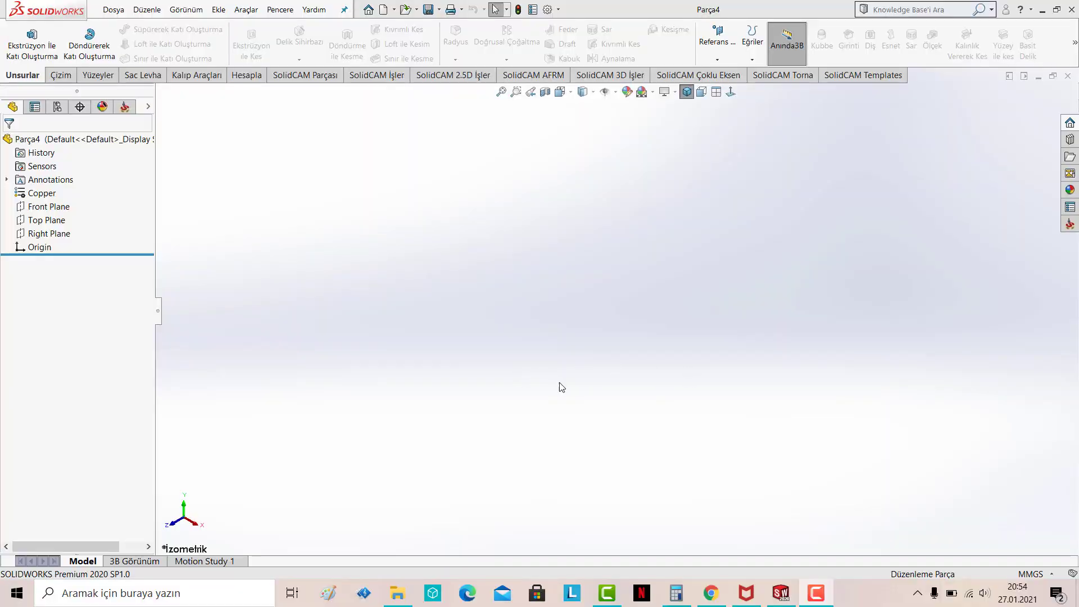
# Draw a circle centred on the origin in a new Front Plane sketch
pyautogui.click(49, 206)
pyautogui.click(110, 189)
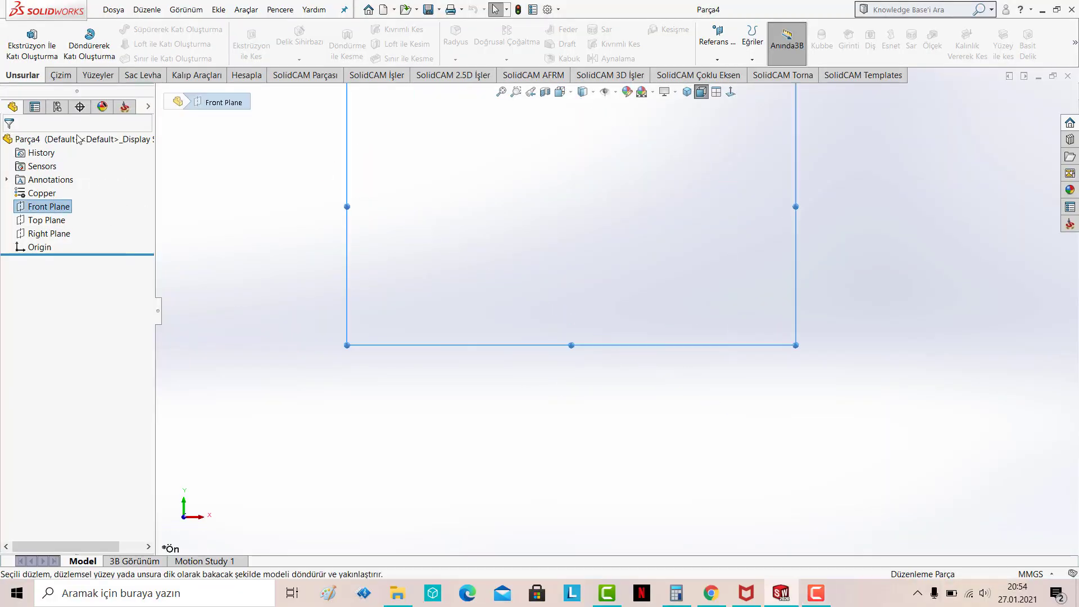
pyautogui.click(62, 76)
pyautogui.click(134, 31)
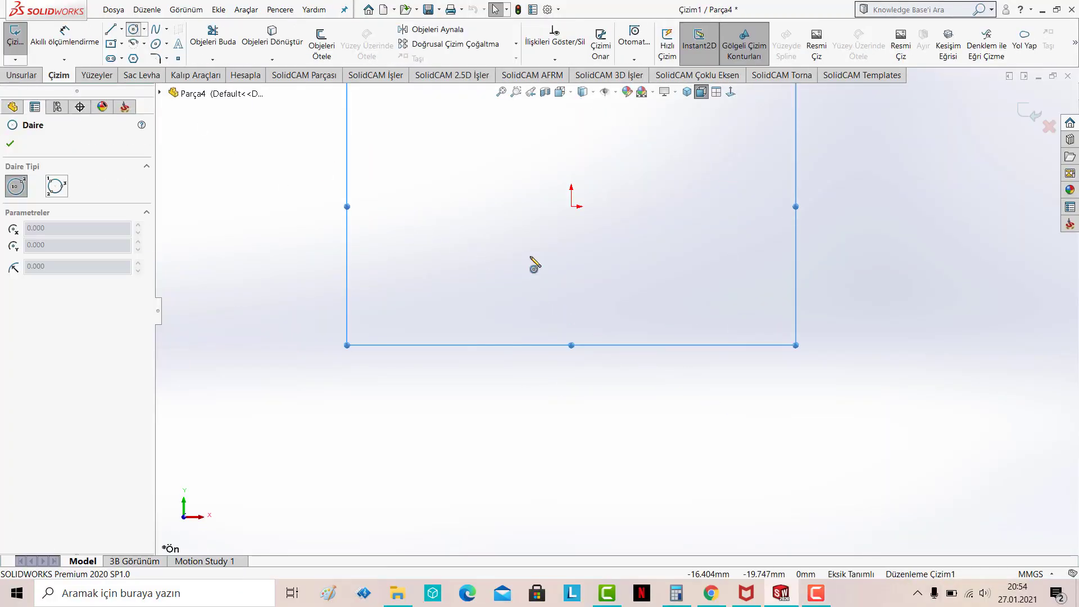
pyautogui.click(584, 238)
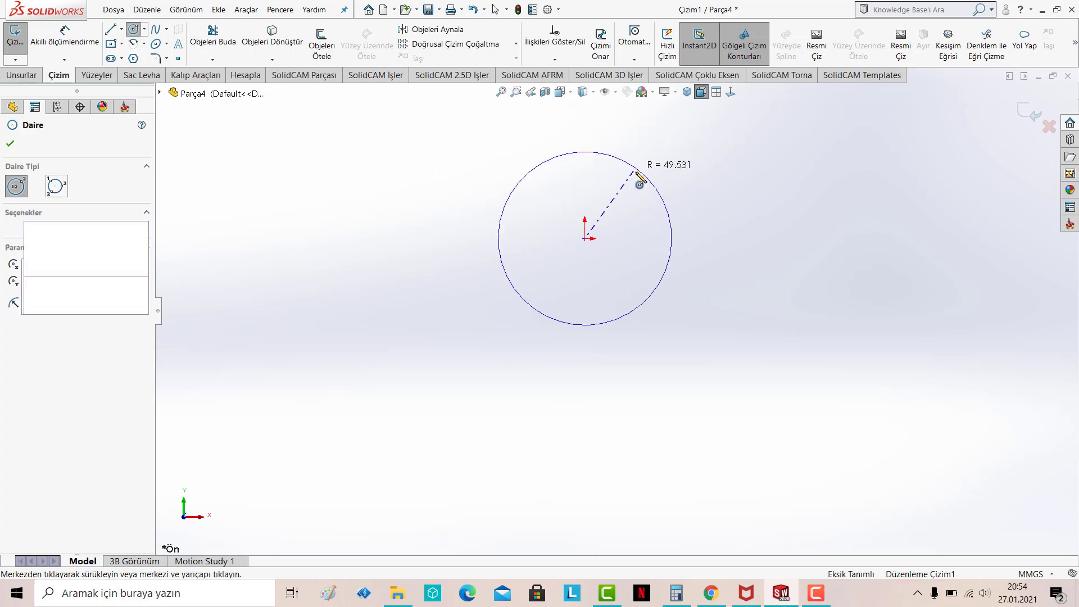
pyautogui.click(645, 177)
pyautogui.press('Escape')
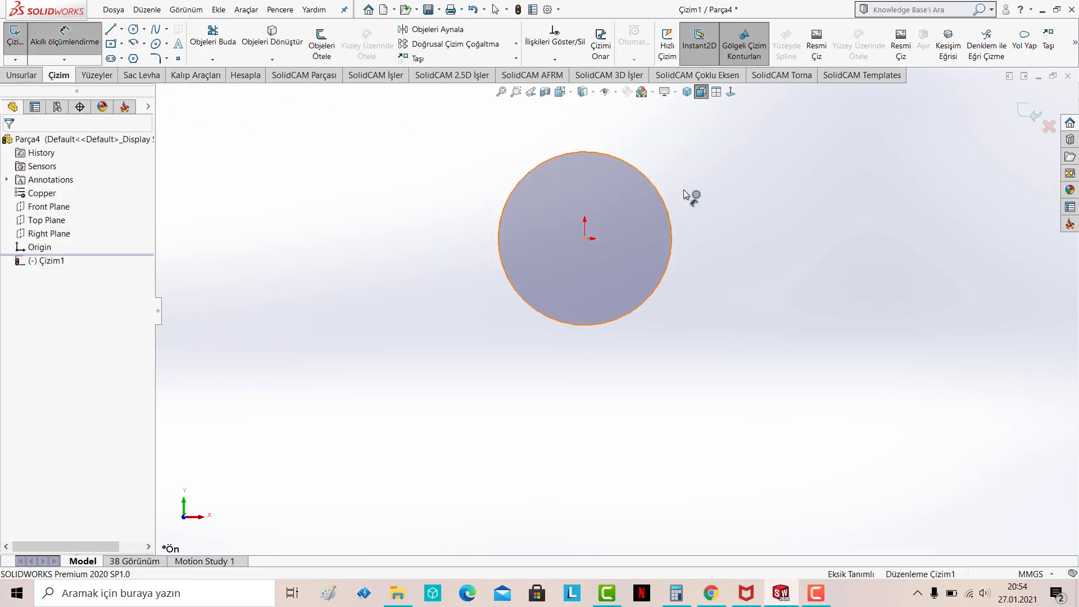
# Dimension the circle's diameter to 40 mm and exit the sketch
pyautogui.click(670, 209)
pyautogui.click(703, 179)
pyautogui.write('40')
pyautogui.press('Return')
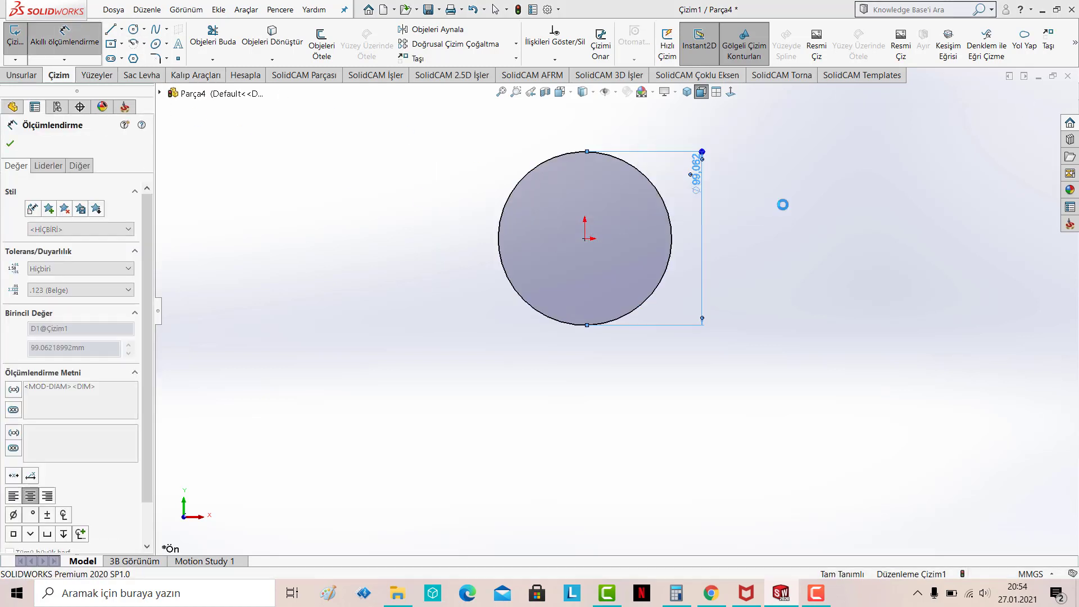
pyautogui.click(1028, 108)
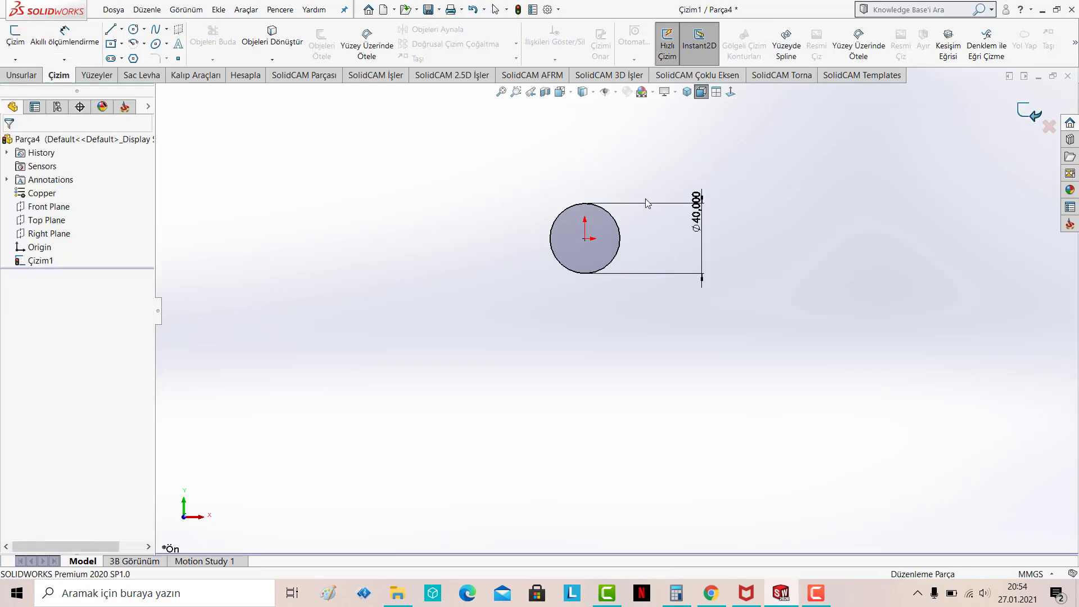
# Sweep a 5 mm circular profile along the 40 mm circle to form the ring Süpür1
pyautogui.click(24, 75)
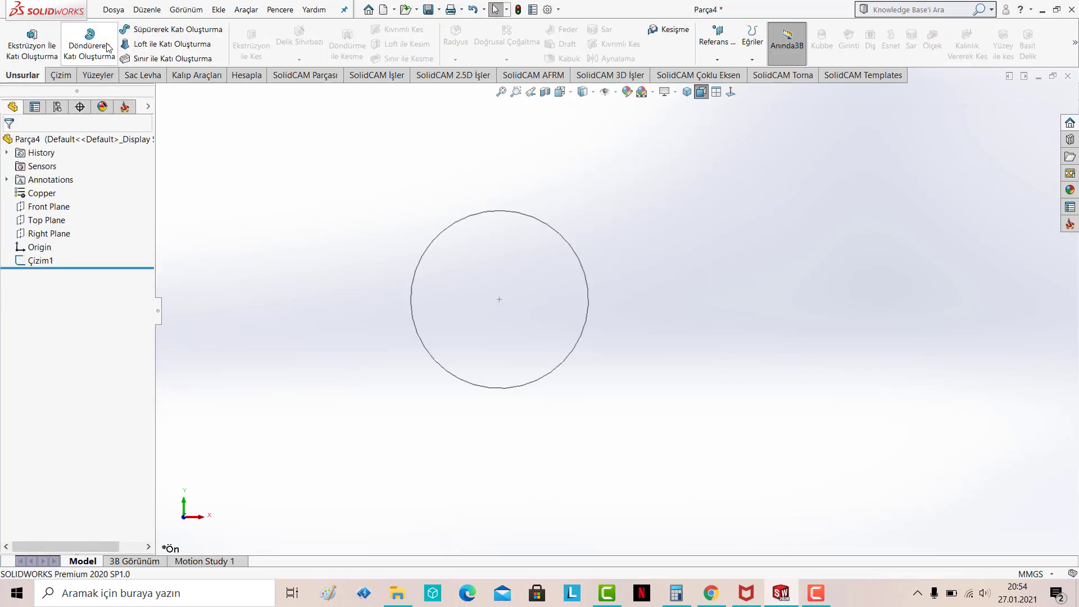
pyautogui.click(168, 31)
pyautogui.click(45, 193)
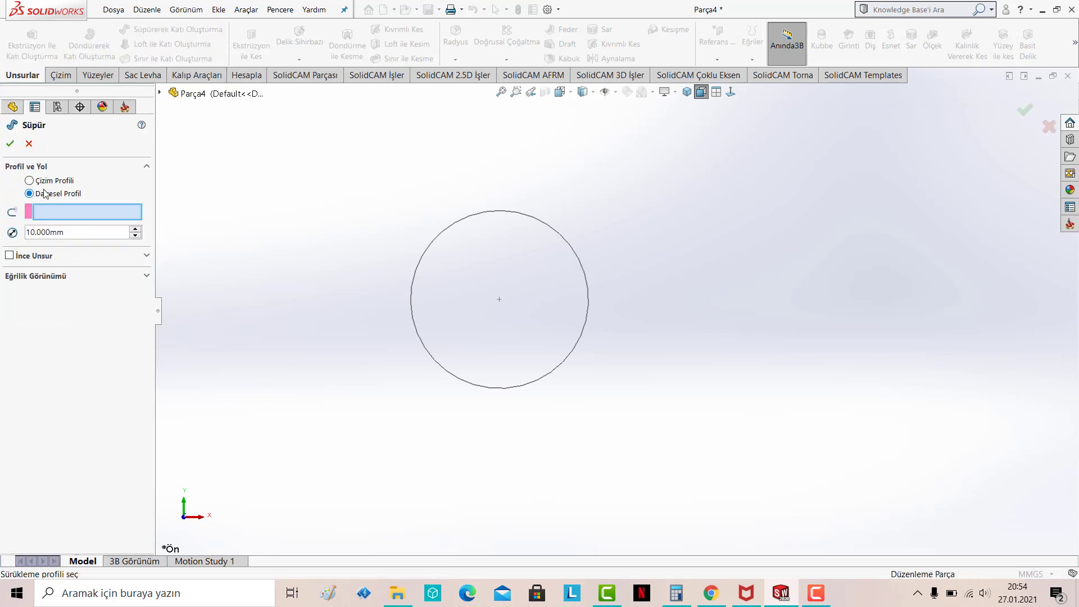
pyautogui.click(430, 246)
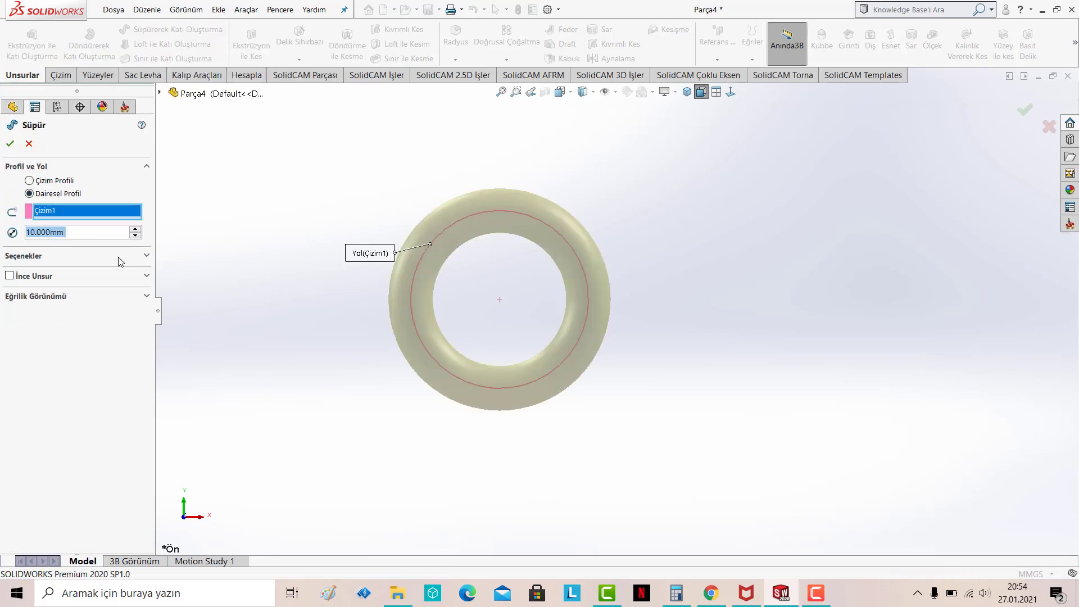
pyautogui.write('4')
pyautogui.press('Return')
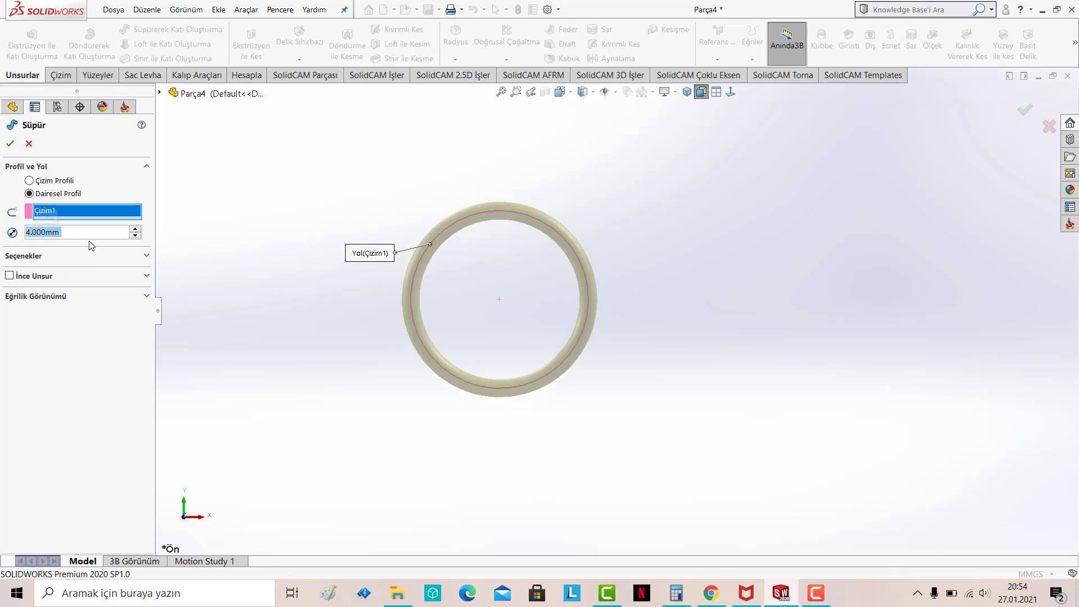
pyautogui.write('5')
pyautogui.press('Return')
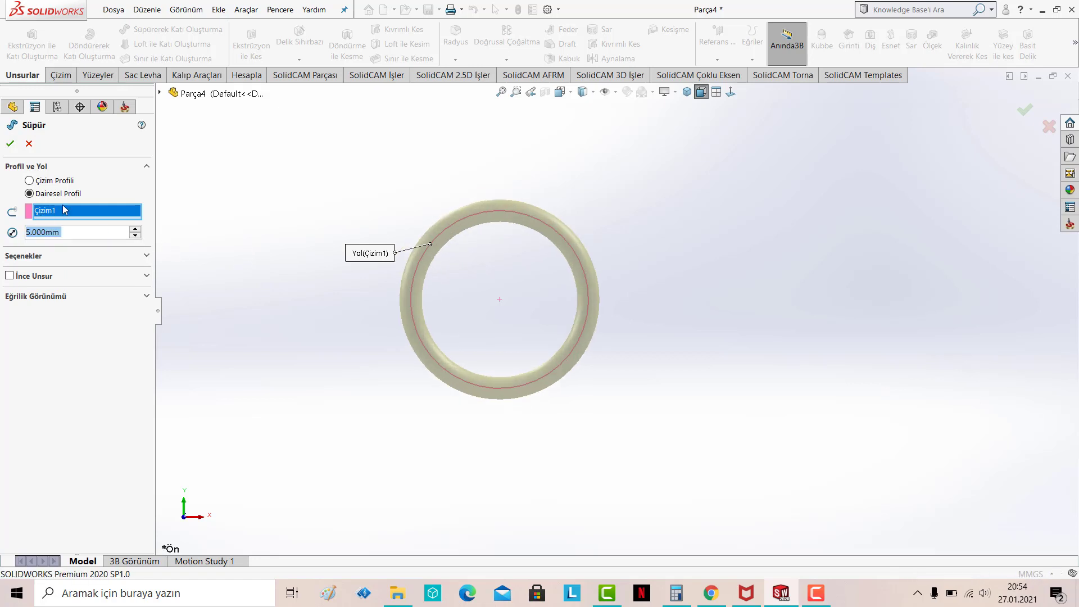
pyautogui.press('Return')
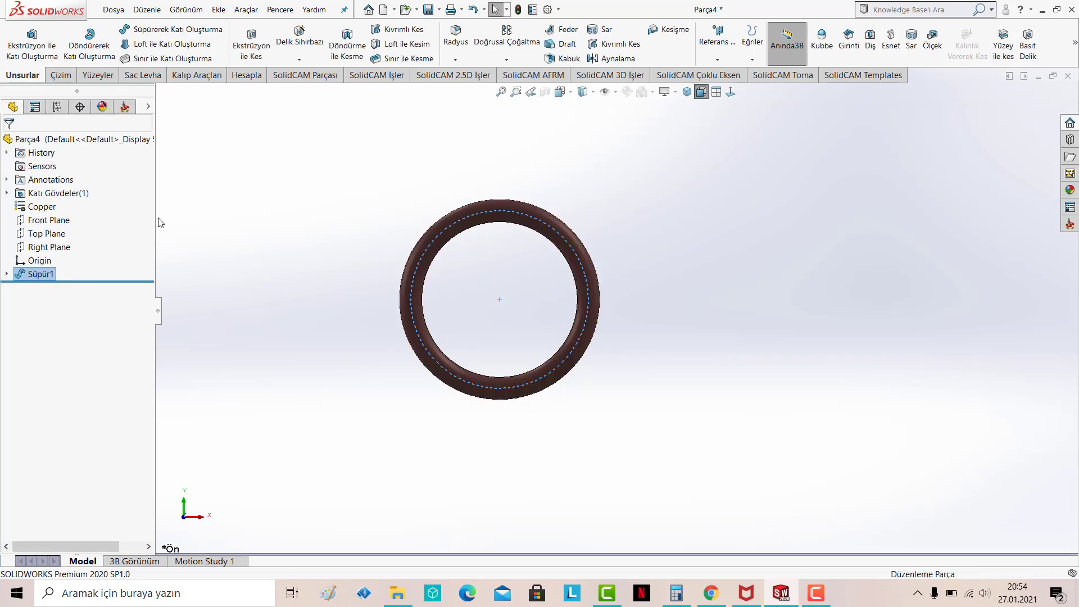
# Assign Plain Carbon Steel as the part material and start a Front Plane centreline sketch
pyautogui.rightClick(34, 207)
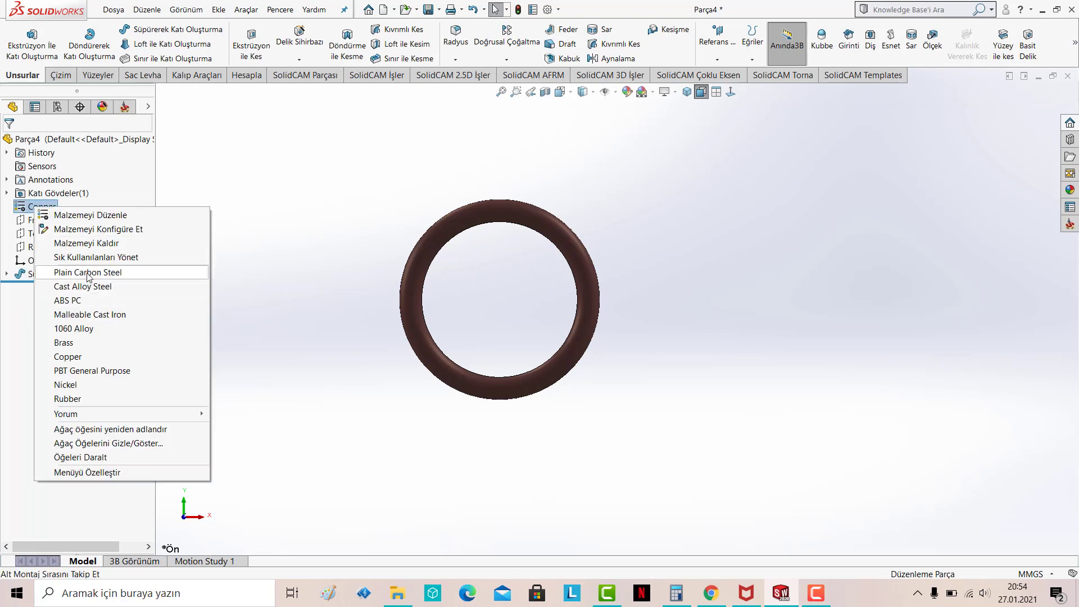
pyautogui.click(112, 272)
pyautogui.click(50, 219)
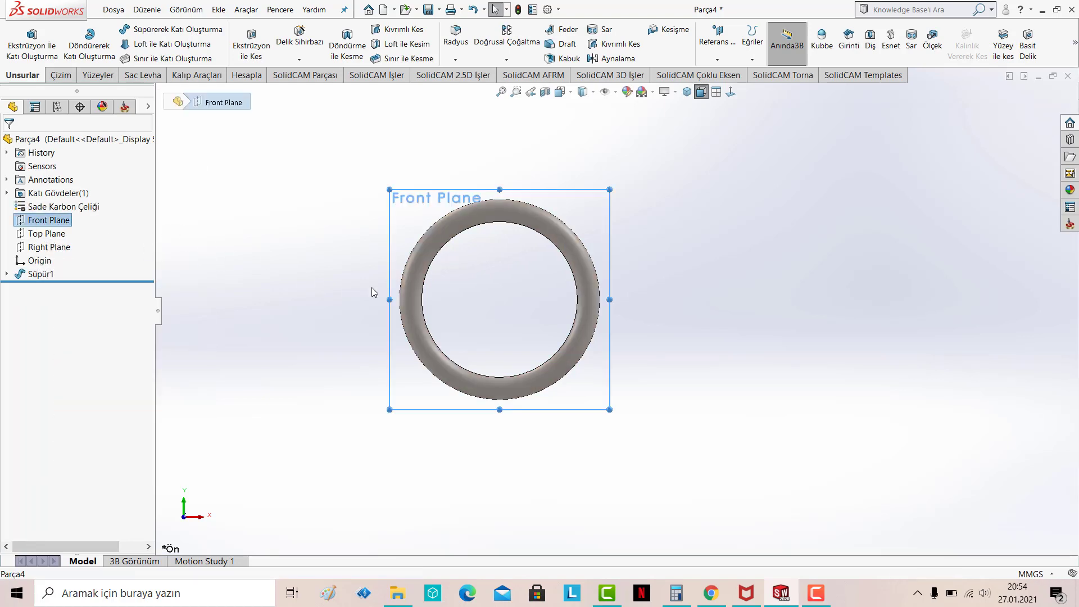
pyautogui.scroll(5, 626, 313)
pyautogui.scroll(-2, 613, 214)
pyautogui.scroll(-2, 600, 198)
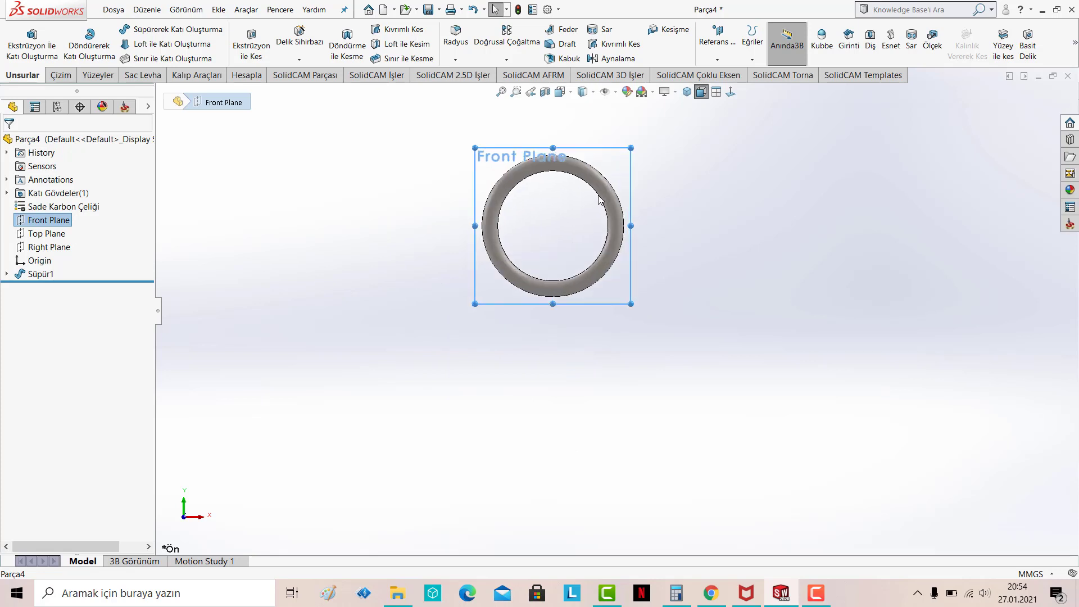
pyautogui.click(60, 76)
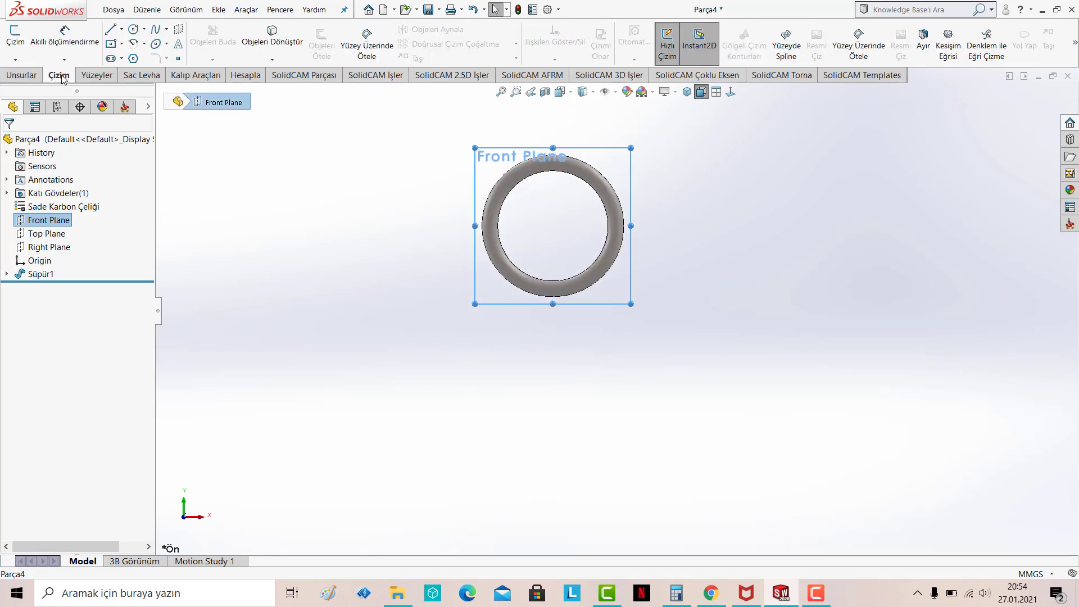
pyautogui.click(122, 30)
pyautogui.click(129, 58)
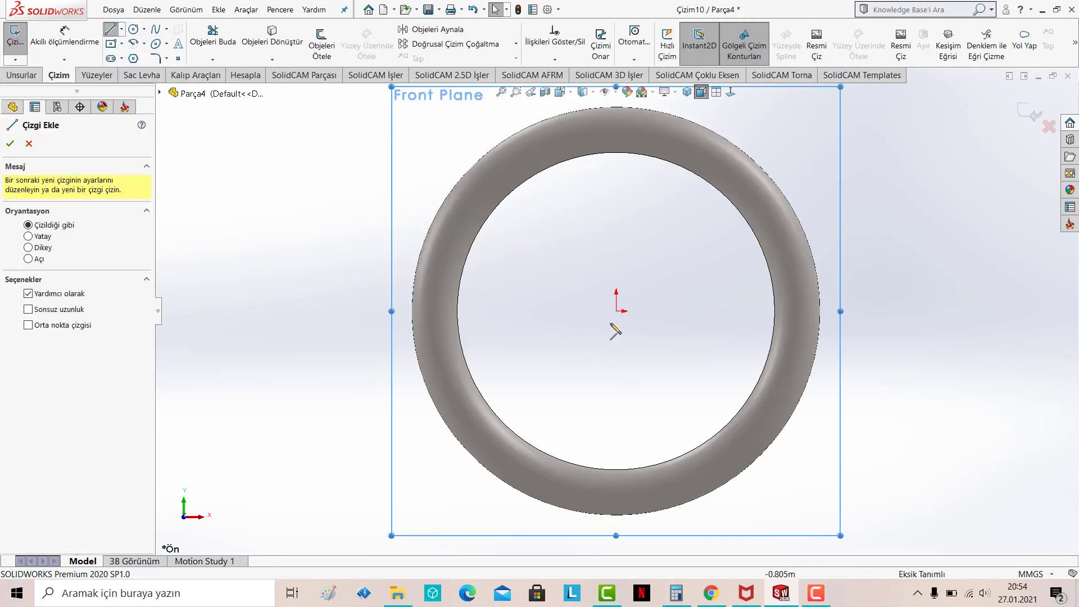
# Draw a vertical centreline running straight down from the origin
pyautogui.scroll(5, 614, 330)
pyautogui.scroll(-2, 672, 402)
pyautogui.scroll(-1, 607, 354)
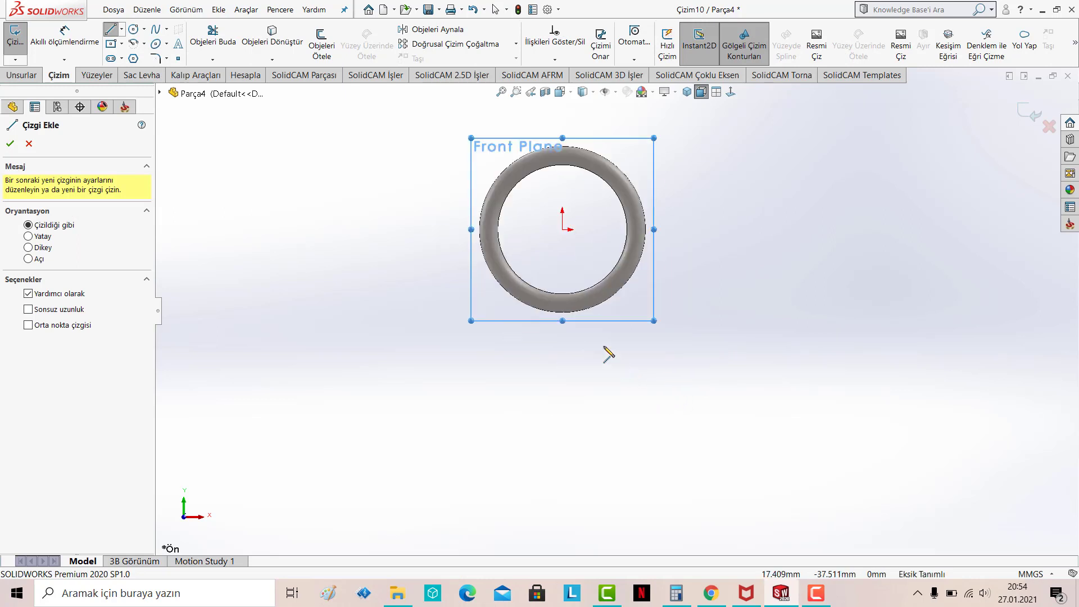
pyautogui.scroll(-3, 502, 251)
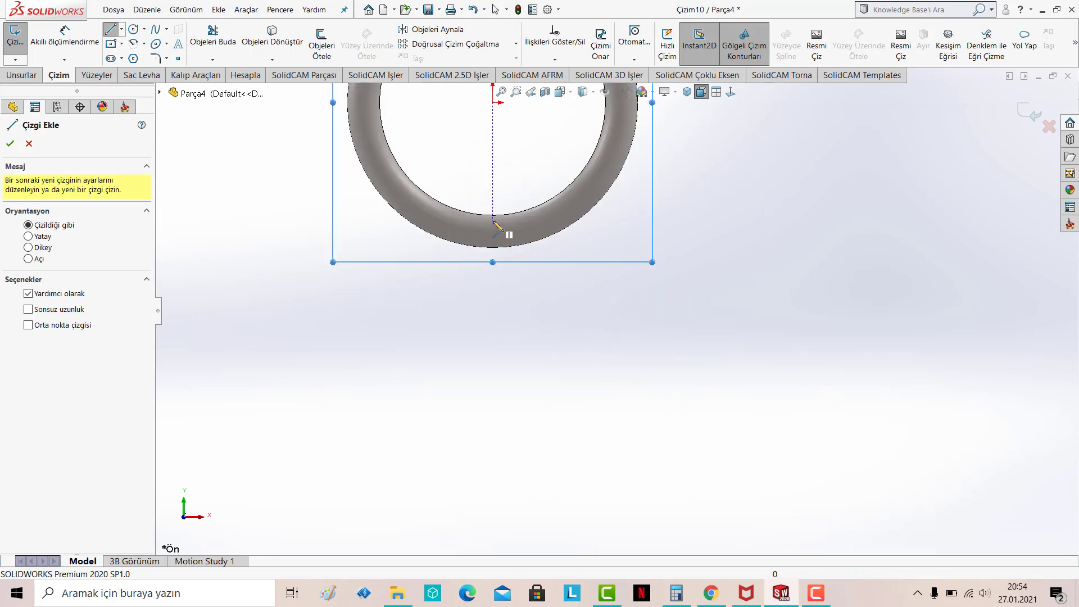
pyautogui.scroll(2, 502, 211)
pyautogui.click(530, 166)
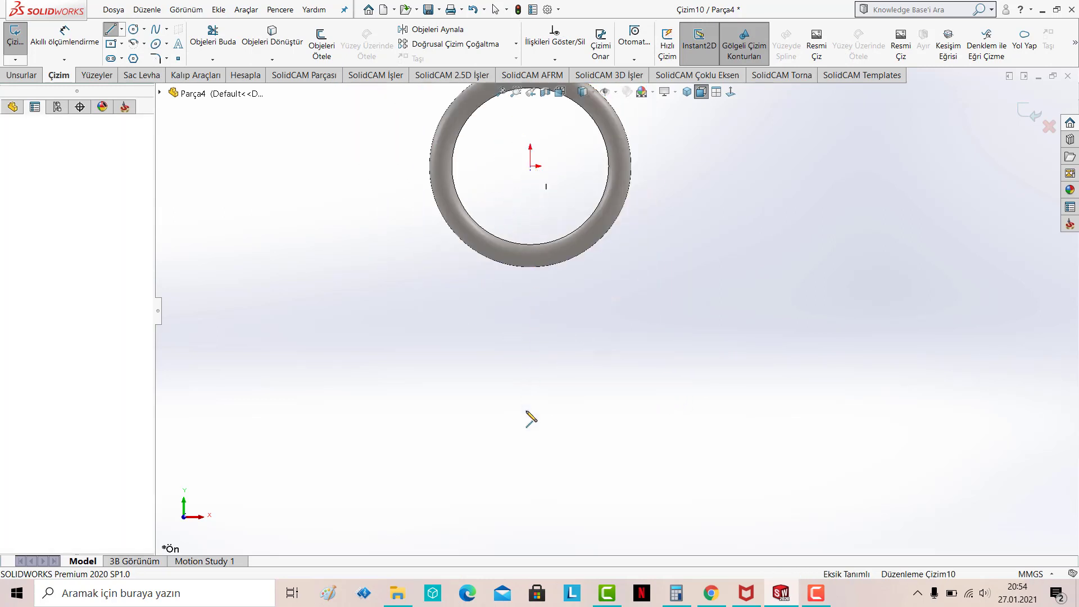
pyautogui.click(529, 467)
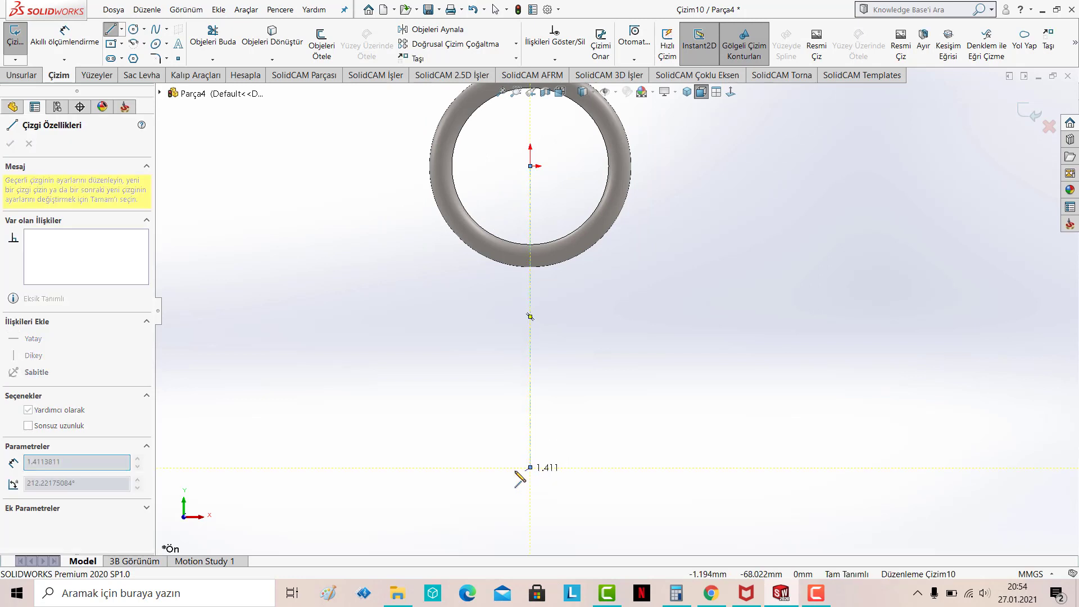
pyautogui.press('Escape')
# Dimension the centreline to 75 mm and exit the sketch
pyautogui.click(65, 34)
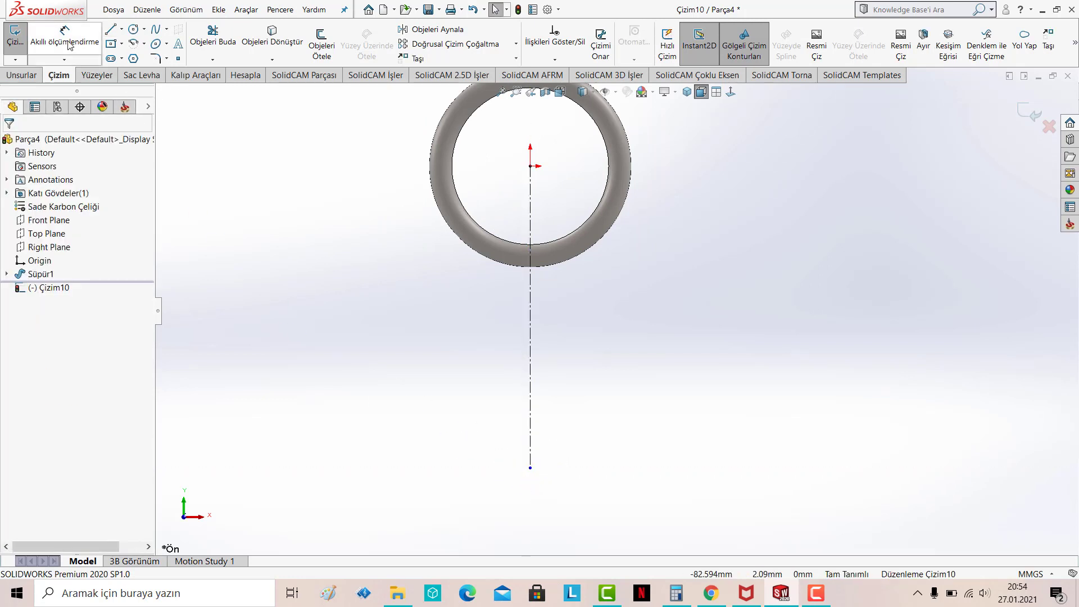
pyautogui.click(531, 319)
pyautogui.click(748, 319)
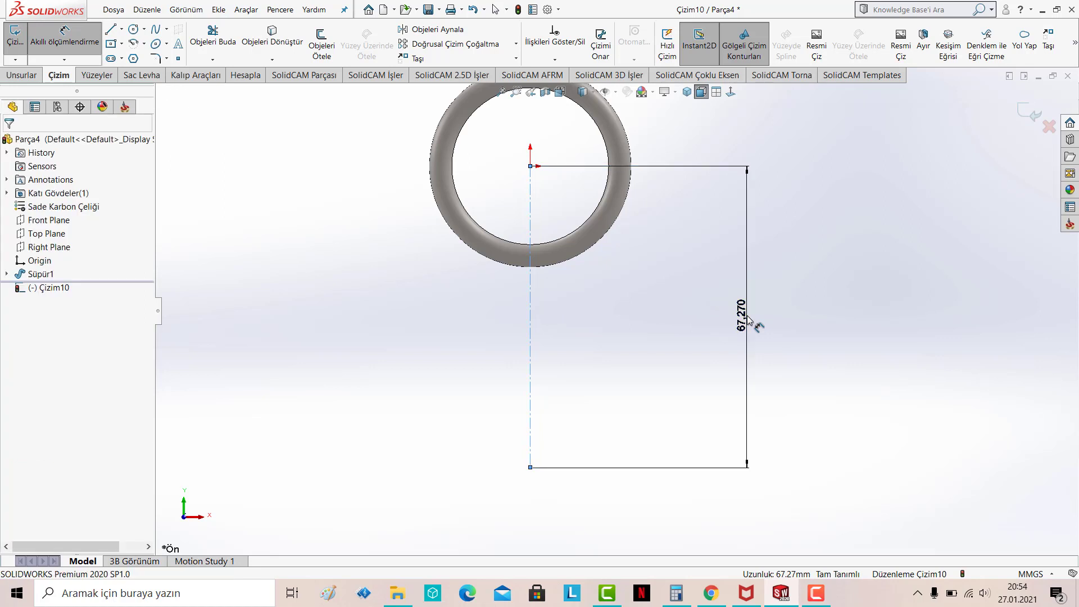
pyautogui.write('7')
pyautogui.press('Return')
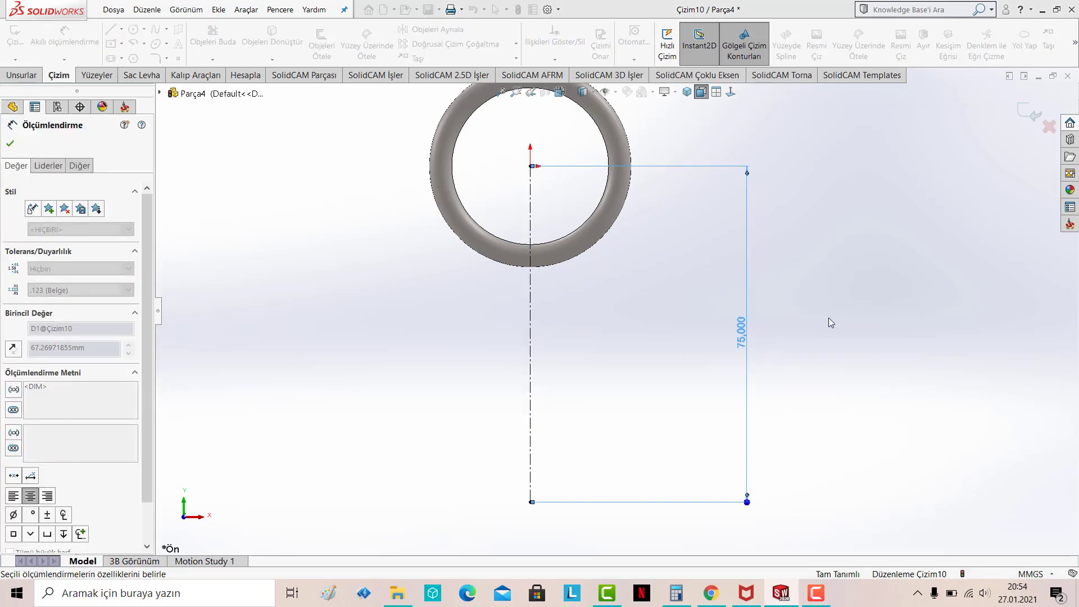
pyautogui.click(828, 318)
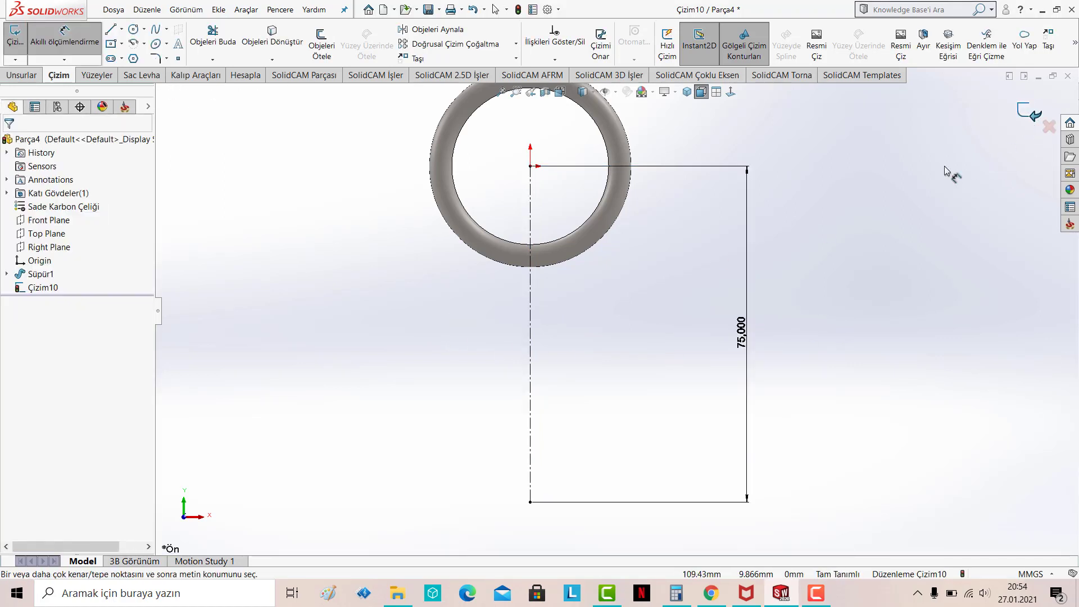
pyautogui.hotkey('ctrl', 'b')
# Edit the Süpür1 sweep to a 7 mm circular profile diameter and accept it
pyautogui.rightClick(43, 275)
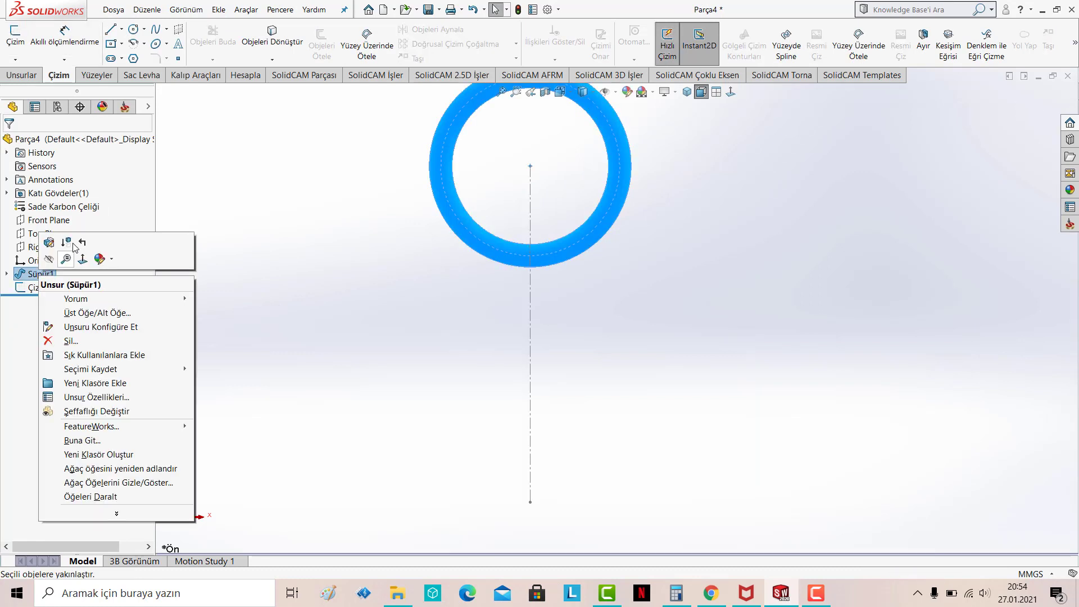
pyautogui.click(8, 274)
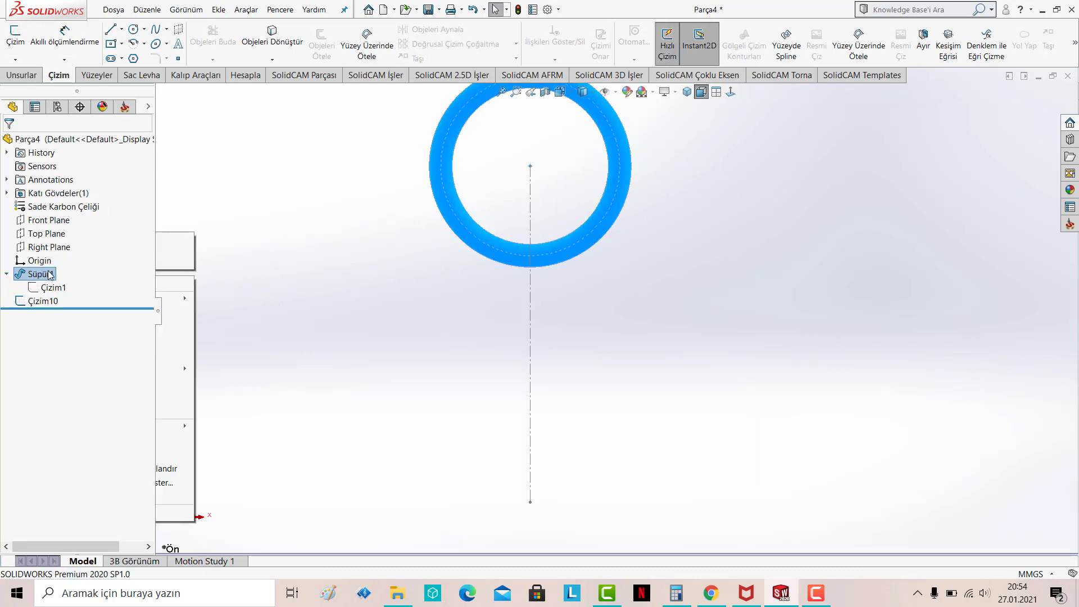
pyautogui.rightClick(50, 275)
pyautogui.click(62, 246)
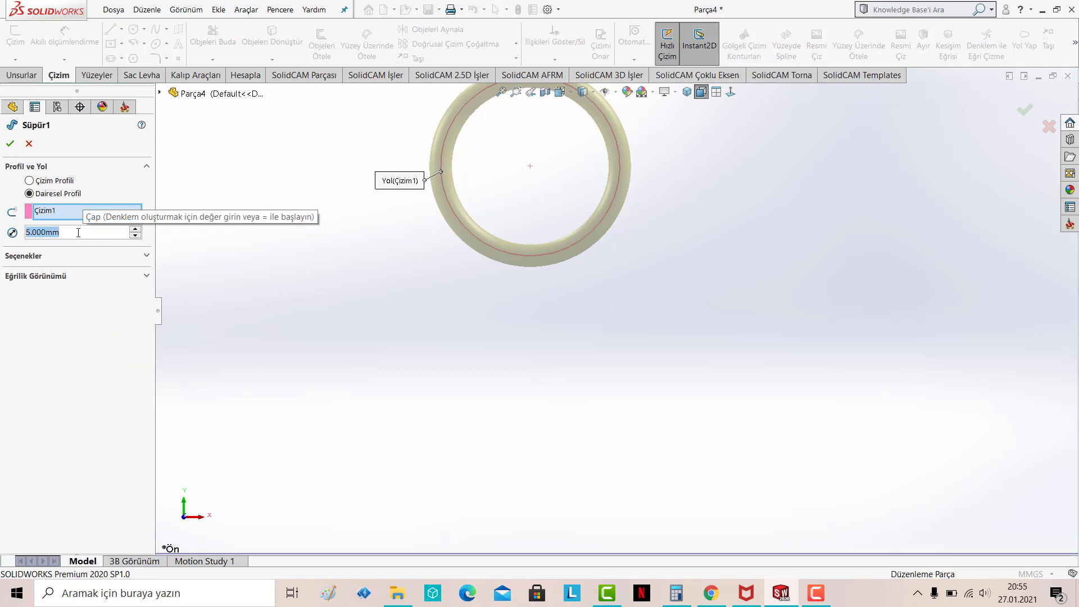
pyautogui.scroll(1, 78, 232)
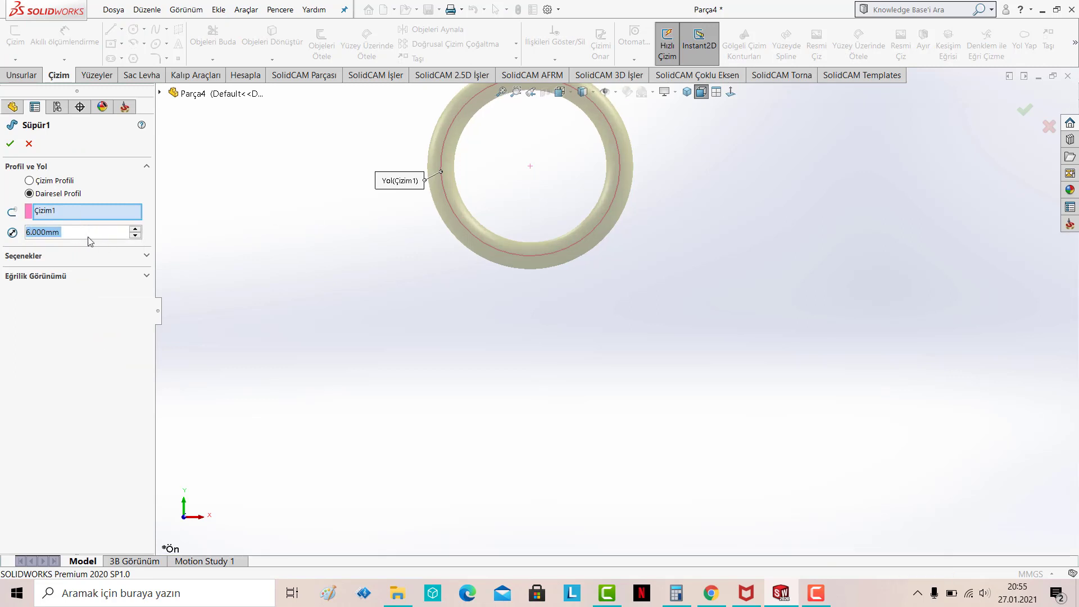
pyautogui.scroll(1, 67, 223)
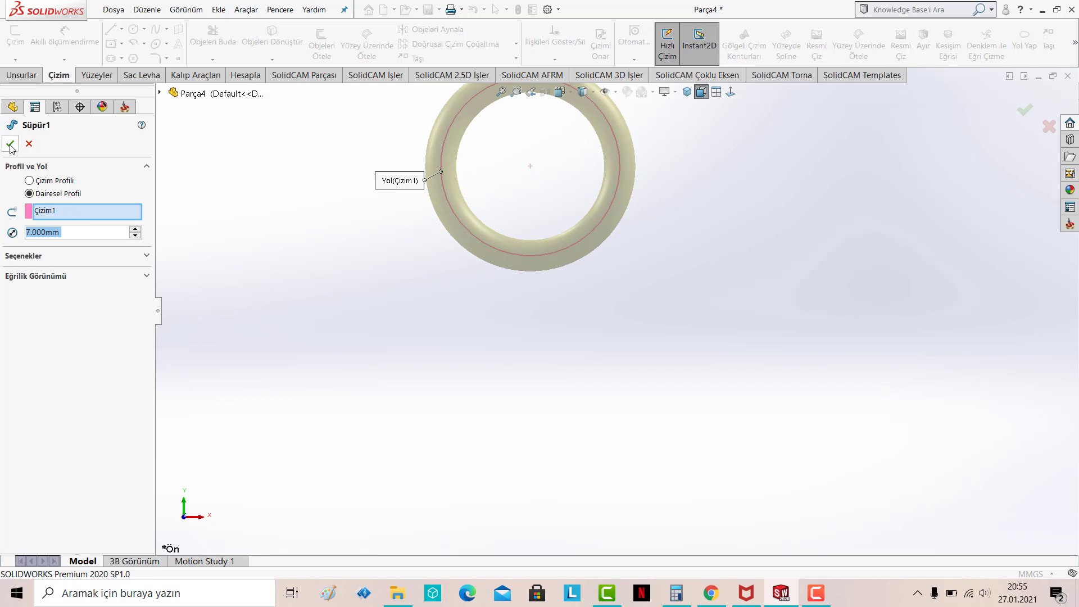
pyautogui.press('Return')
pyautogui.rightClick(44, 296)
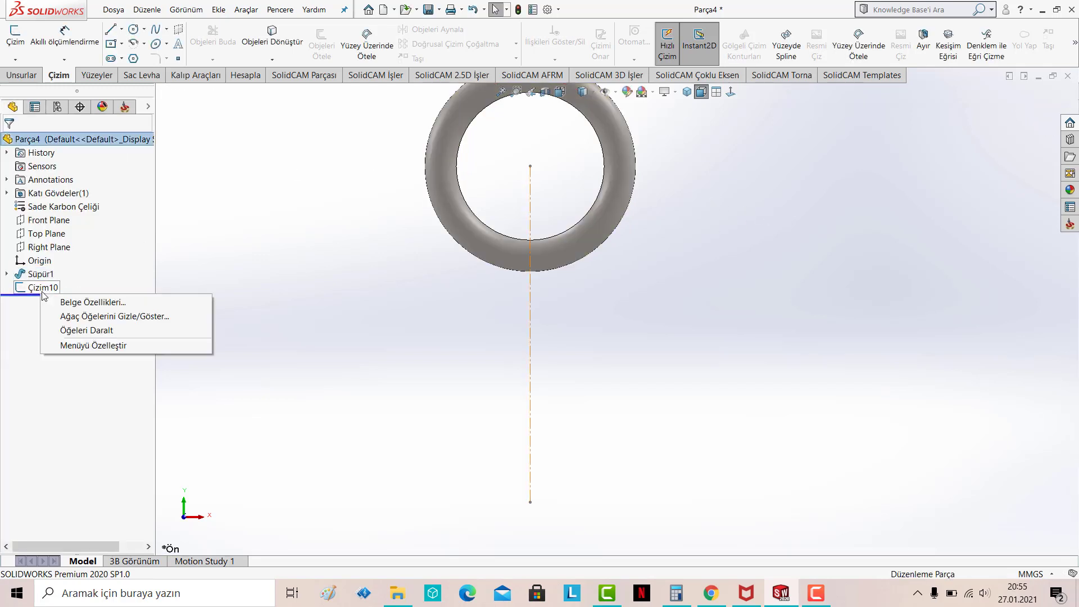
# In Çizim10, draw the stepped collar-and-shank outline from the ring down to the centreline
pyautogui.rightClick(54, 289)
pyautogui.click(50, 251)
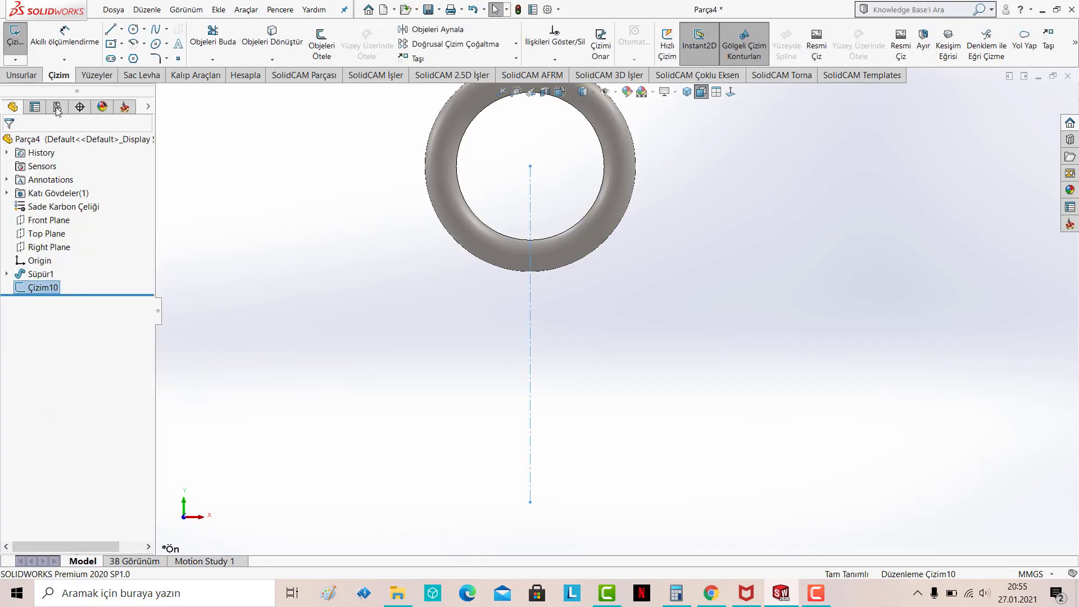
pyautogui.click(112, 32)
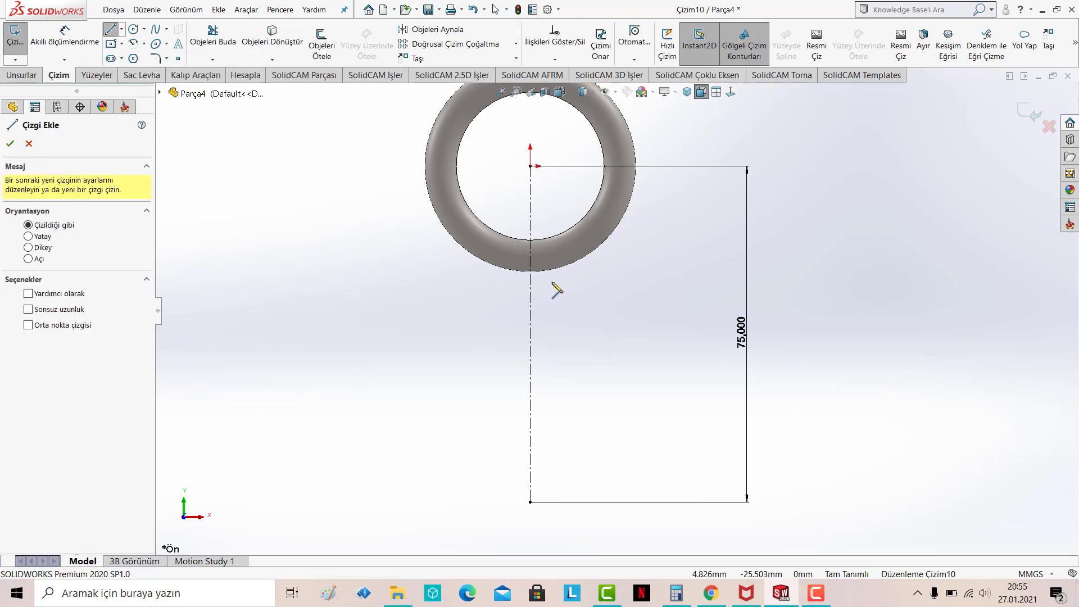
pyautogui.click(530, 256)
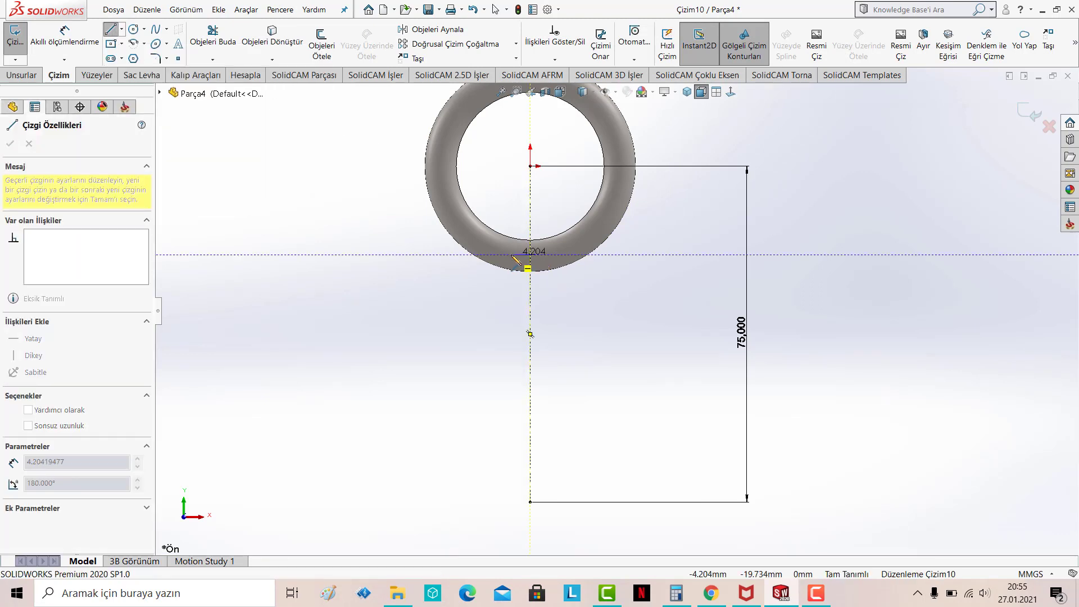
pyautogui.click(510, 254)
pyautogui.click(477, 309)
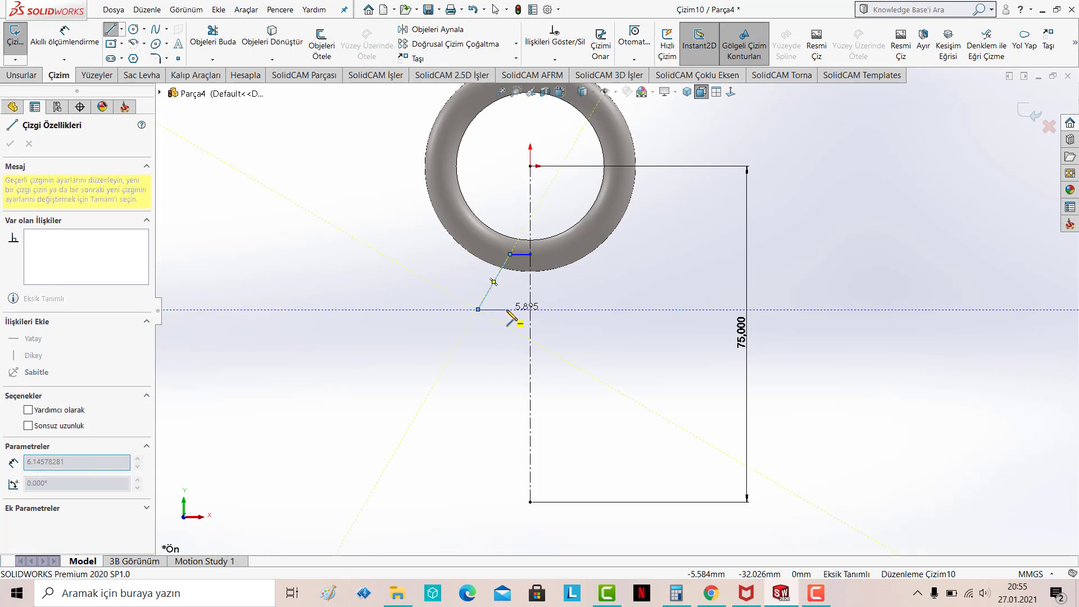
pyautogui.click(516, 309)
pyautogui.doubleClick(516, 334)
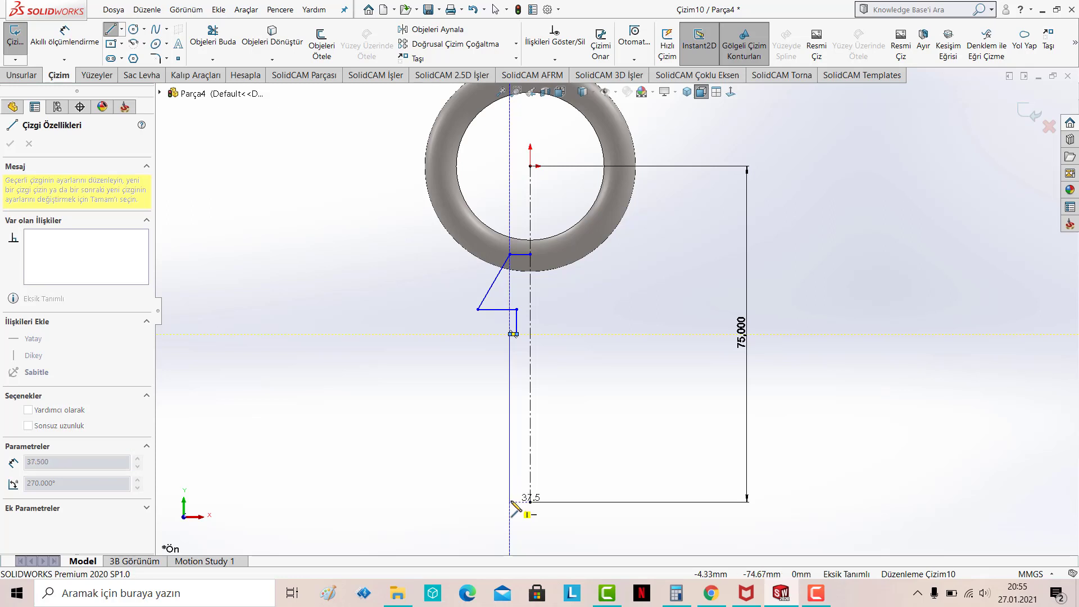
pyautogui.click(529, 501)
pyautogui.press('Escape')
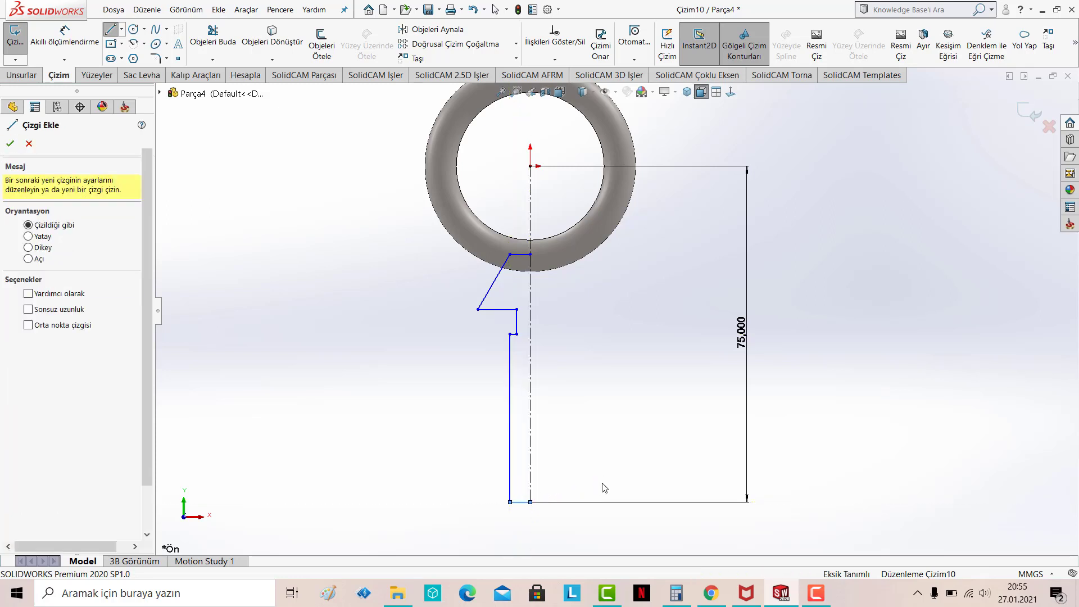
pyautogui.press('Escape')
# Begin a dimension on the profile's bottom edge
pyautogui.click(96, 56)
pyautogui.click(522, 502)
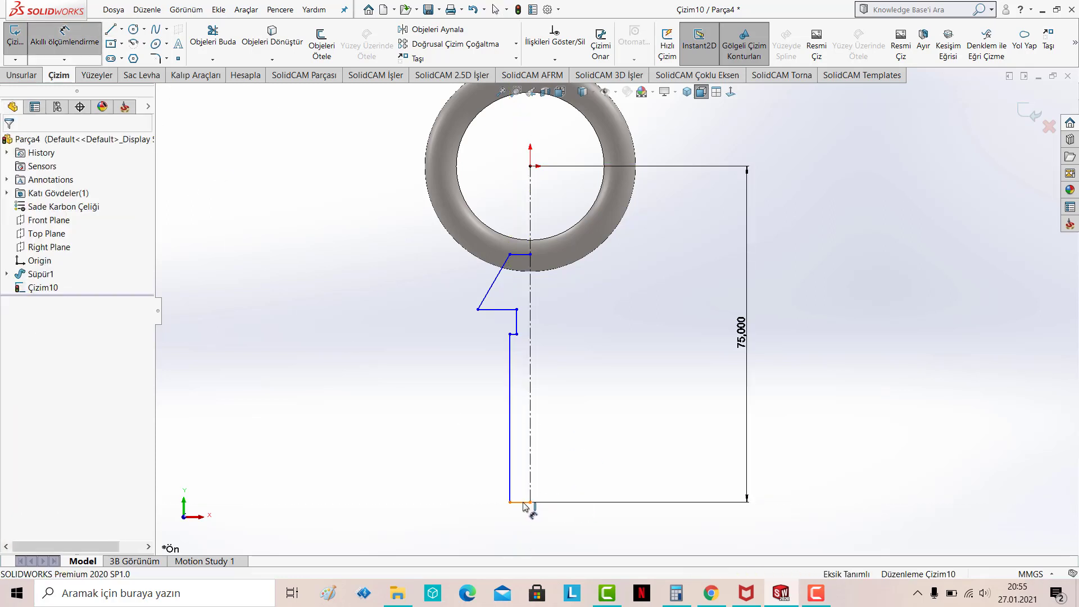
pyautogui.click(519, 537)
# Set the bottom width to 5 mm, step height to 5 mm and shank offset to 3 mm
pyautogui.write('58046719mm')
pyautogui.press('Return')
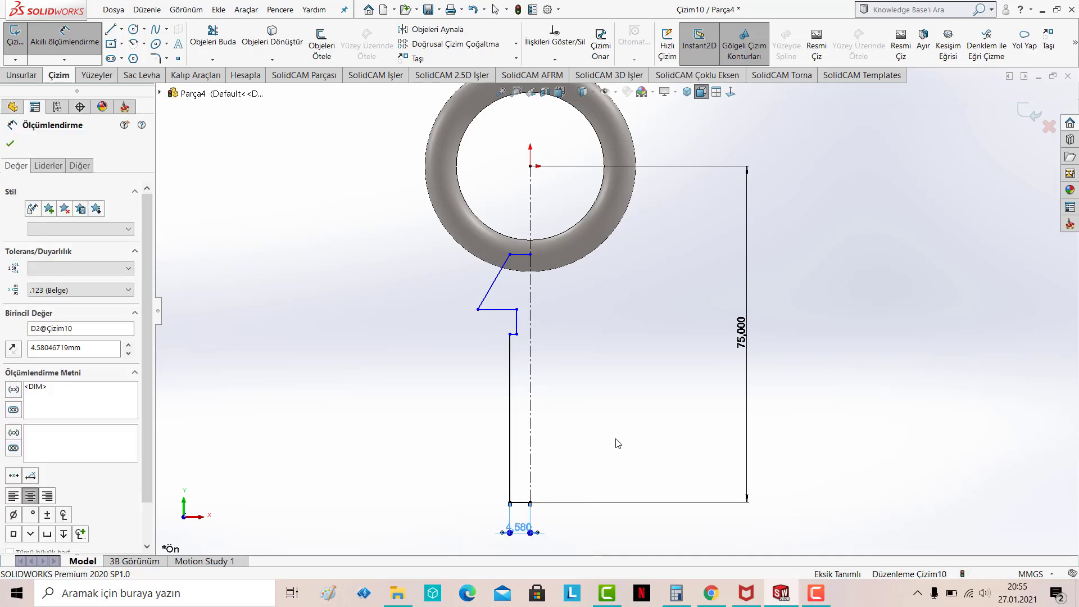
pyautogui.click(514, 323)
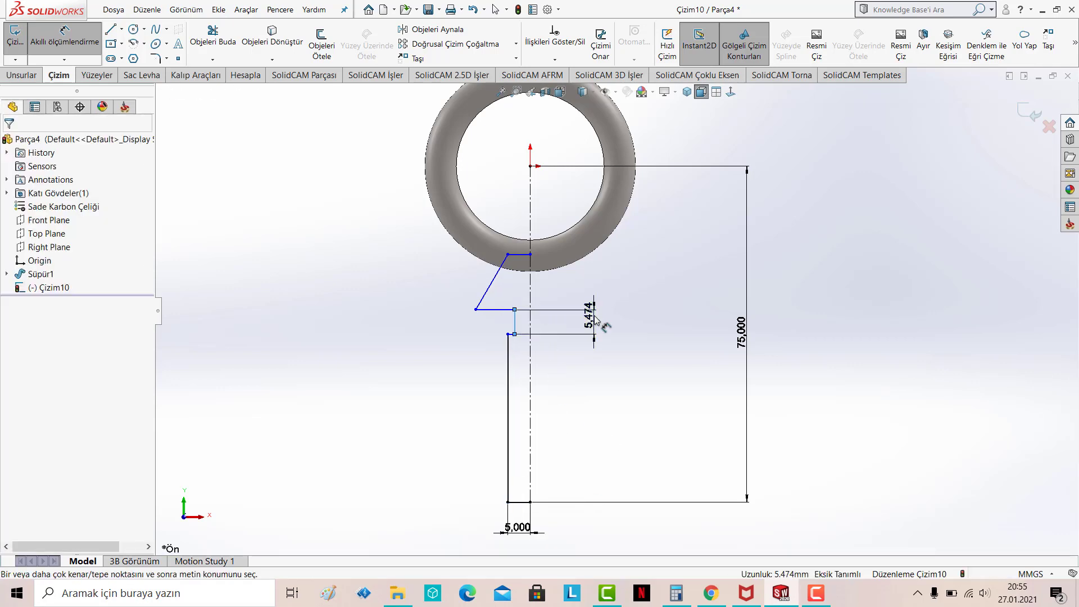
pyautogui.click(596, 320)
pyautogui.write('5')
pyautogui.press('Return')
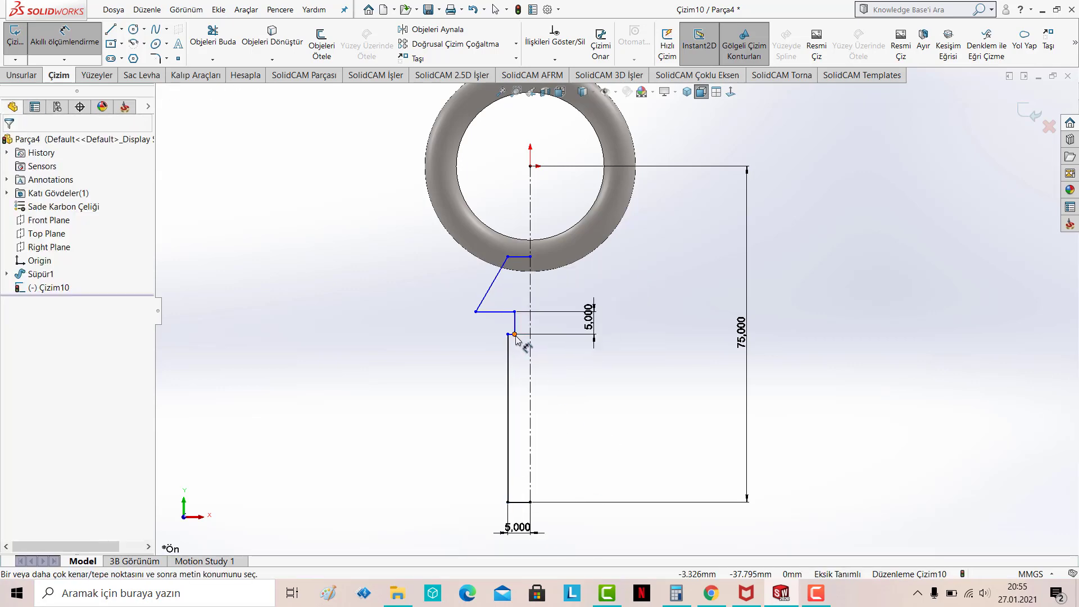
pyautogui.click(528, 340)
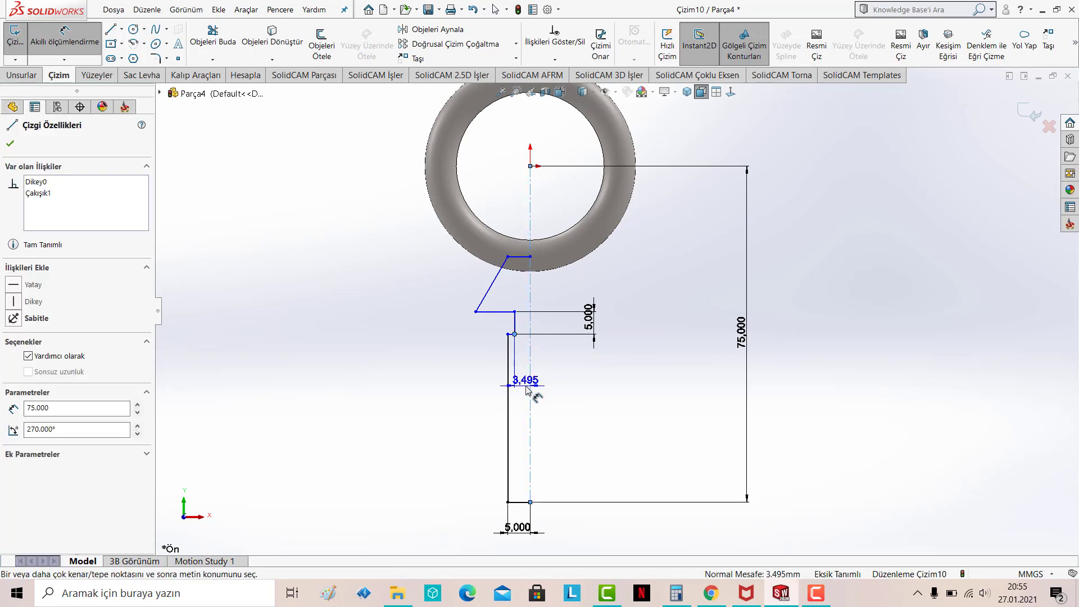
pyautogui.click(527, 387)
pyautogui.write('3')
pyautogui.press('Return')
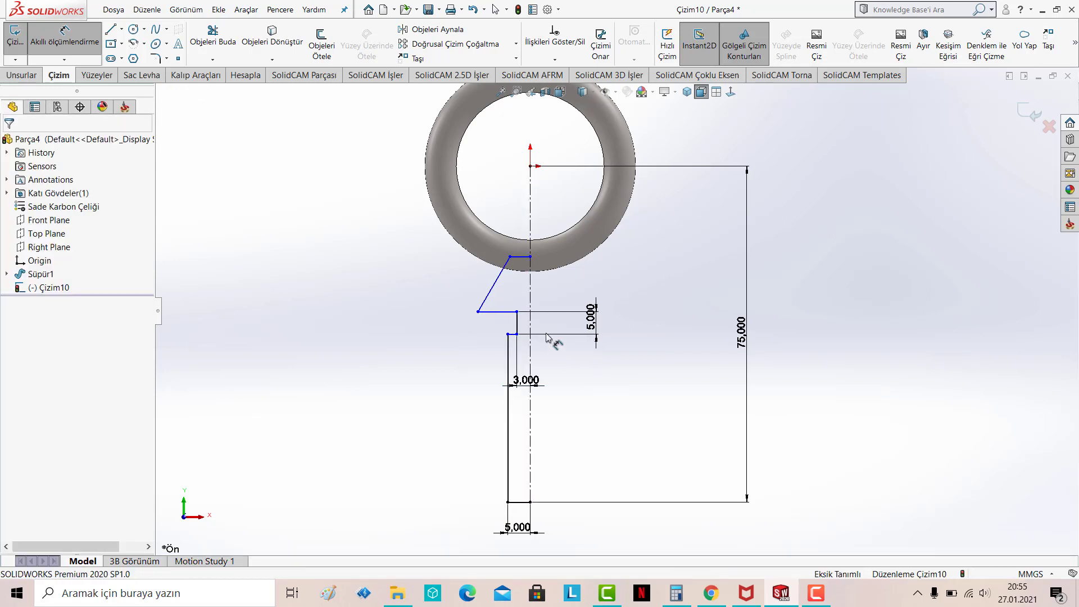
# Dimension the collar height to 10 mm
pyautogui.scroll(-2, 540, 346)
pyautogui.scroll(-1, 506, 326)
pyautogui.click(532, 197)
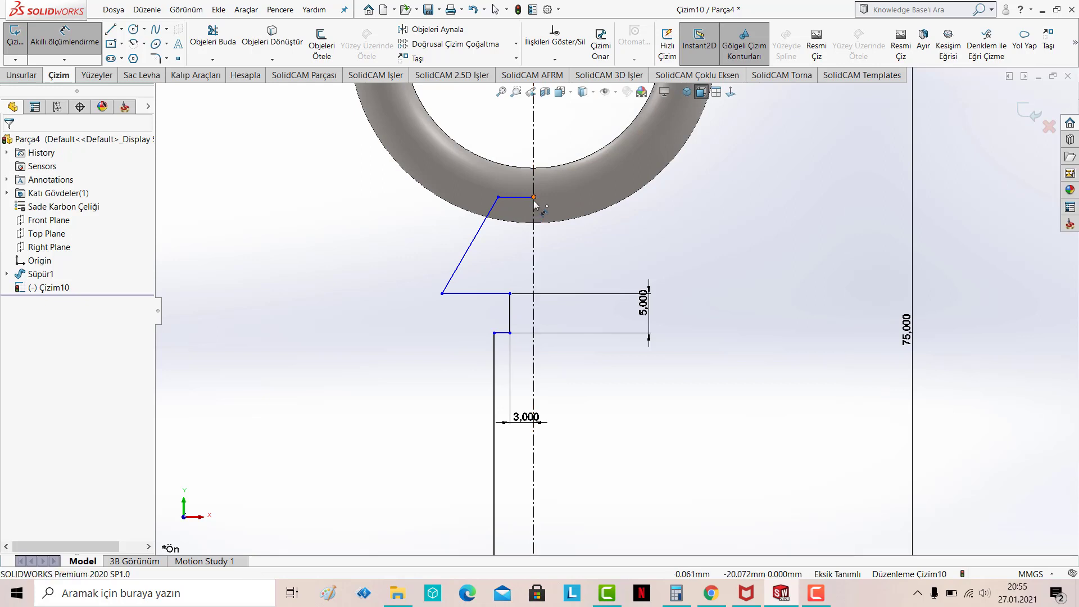
pyautogui.click(503, 293)
pyautogui.click(335, 289)
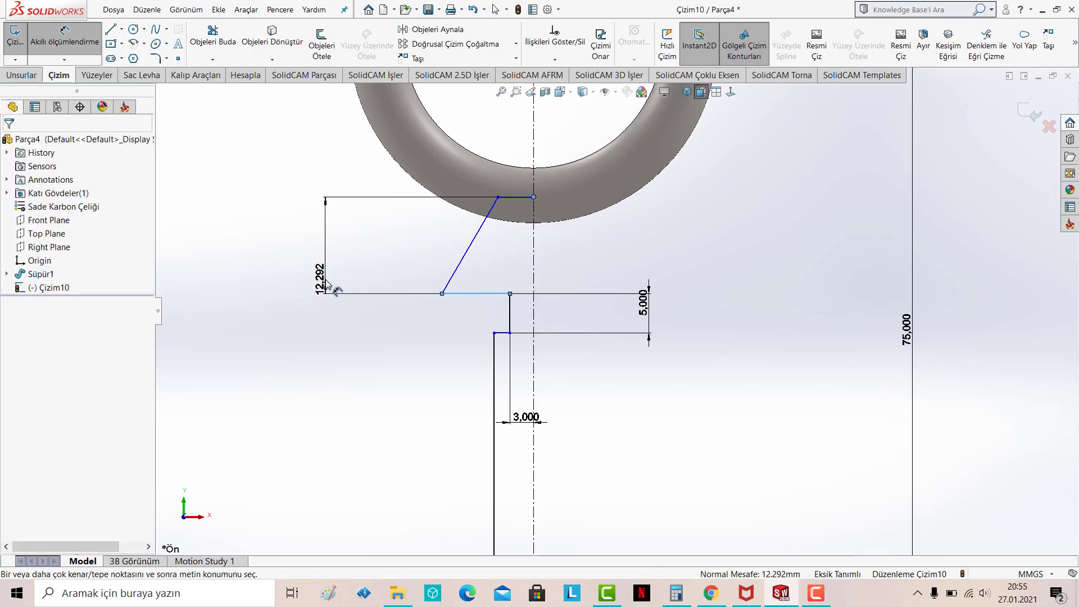
pyautogui.write('1')
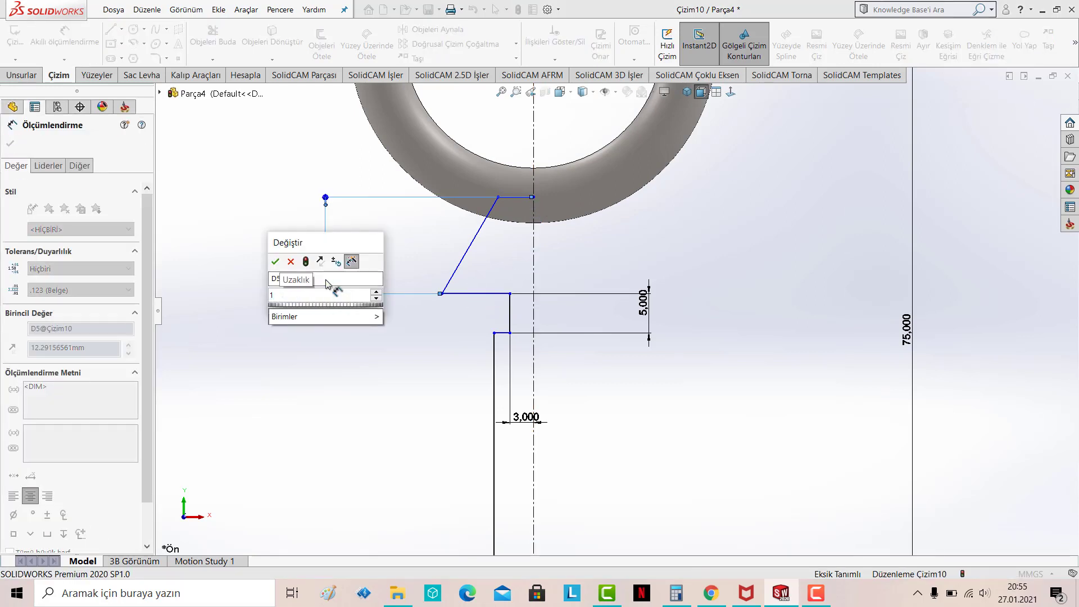
pyautogui.write('0')
pyautogui.press('Return')
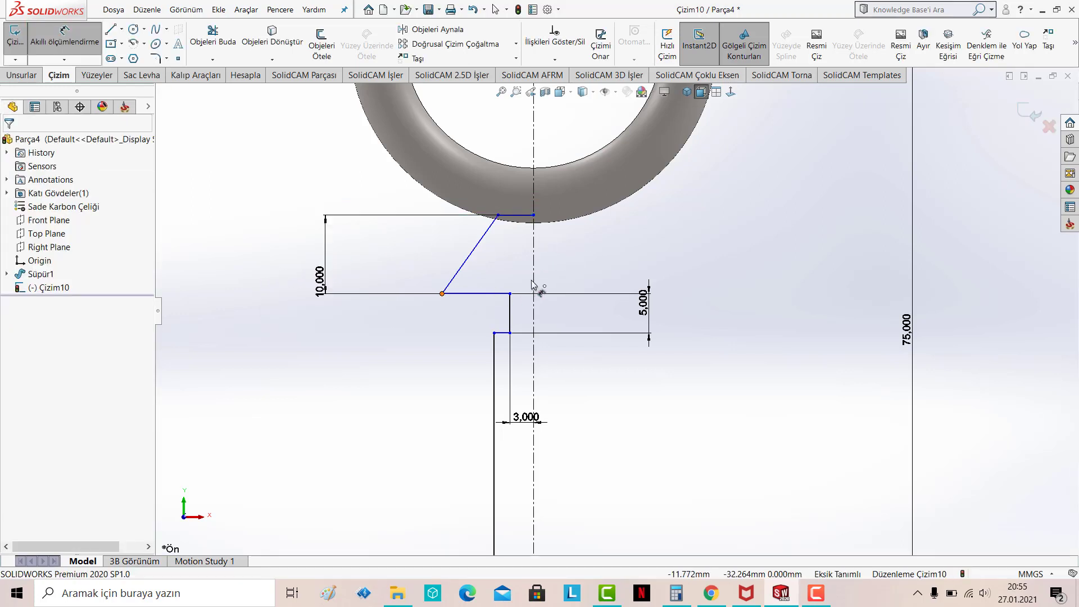
# Dimension the collar half-width from the centreline to 10 mm
pyautogui.click(442, 293)
pyautogui.click(534, 293)
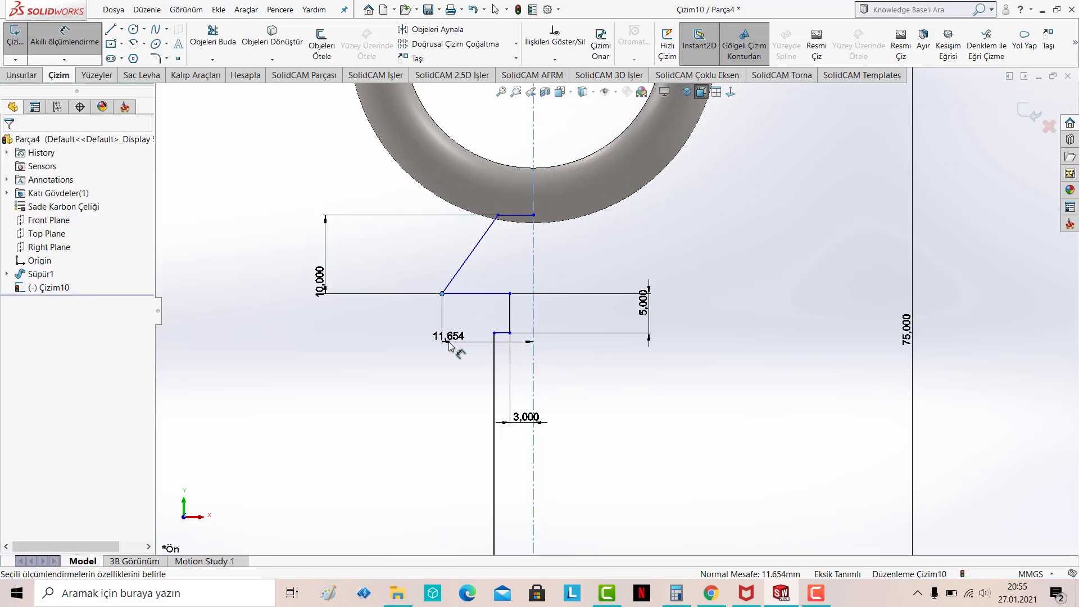
pyautogui.click(449, 343)
pyautogui.press('Return')
pyautogui.write('10')
pyautogui.press('Return')
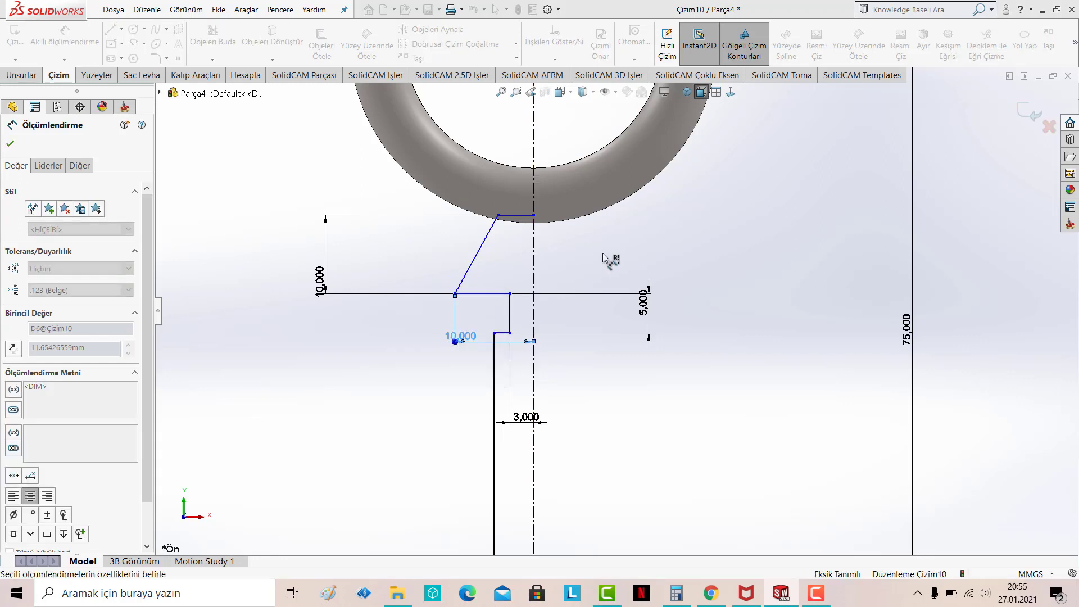
pyautogui.press('Return')
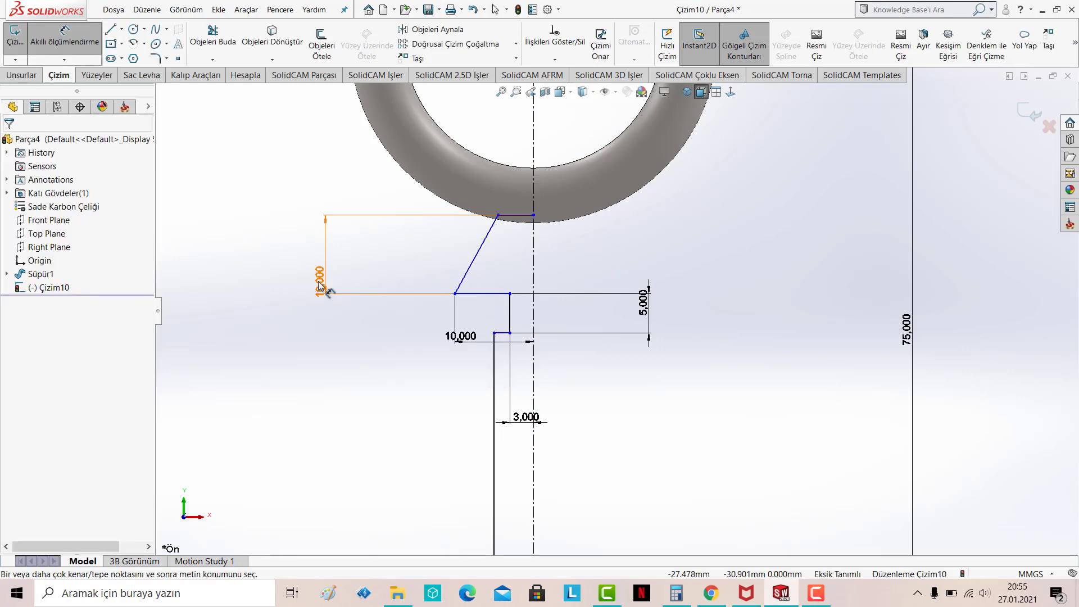
# Change the collar height dimension to 12 mm
pyautogui.click(320, 281)
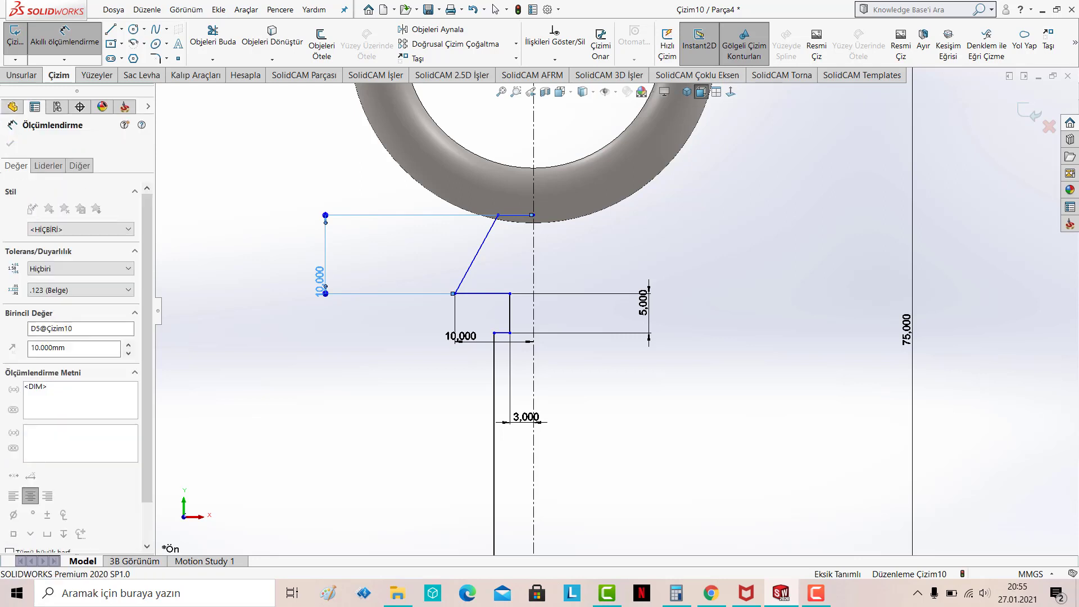
pyautogui.doubleClick(319, 280)
pyautogui.write('12.000')
pyautogui.press('Return')
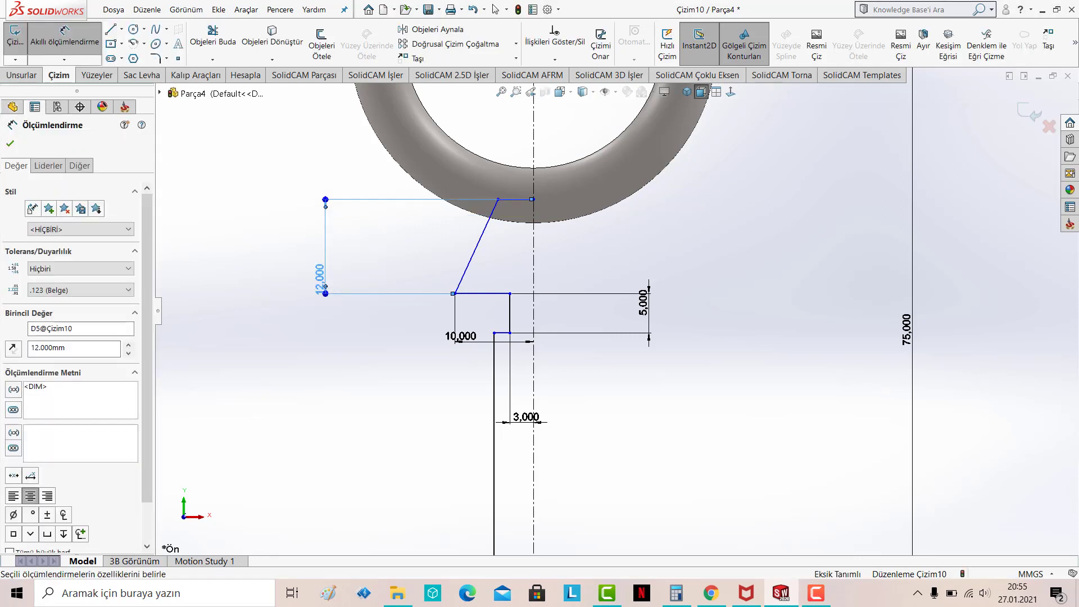
pyautogui.press('Escape')
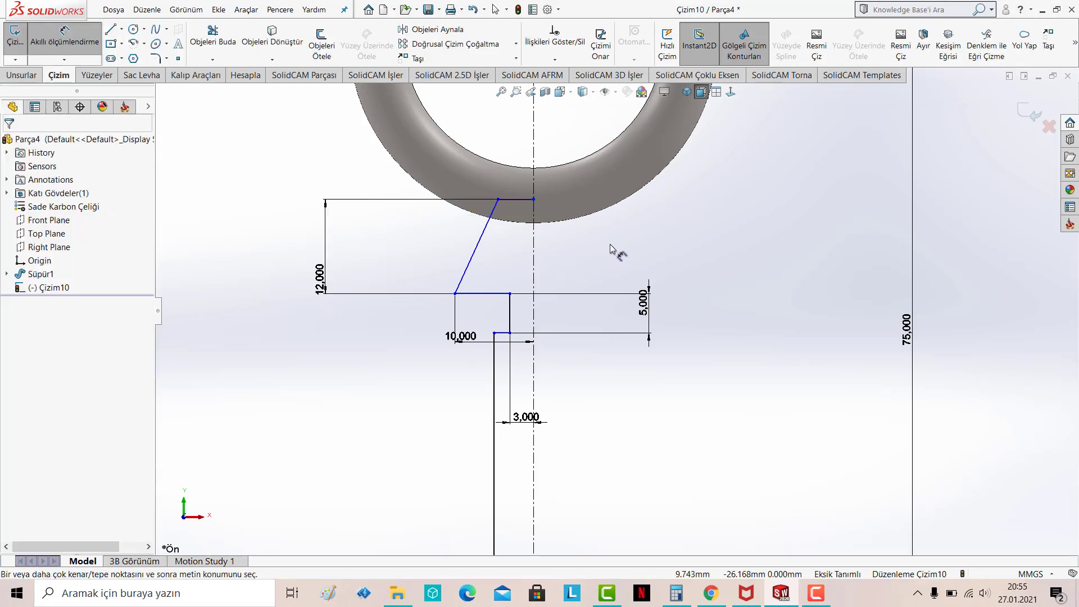
# Dimension the collar's top edge to 6 mm
pyautogui.click(517, 200)
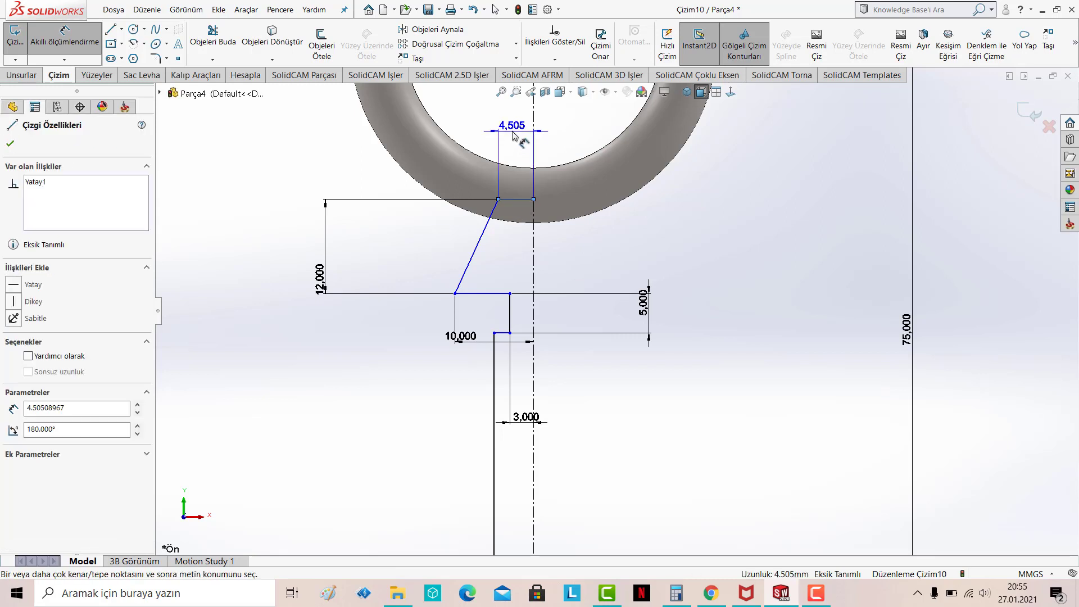
pyautogui.click(513, 135)
pyautogui.press('Return')
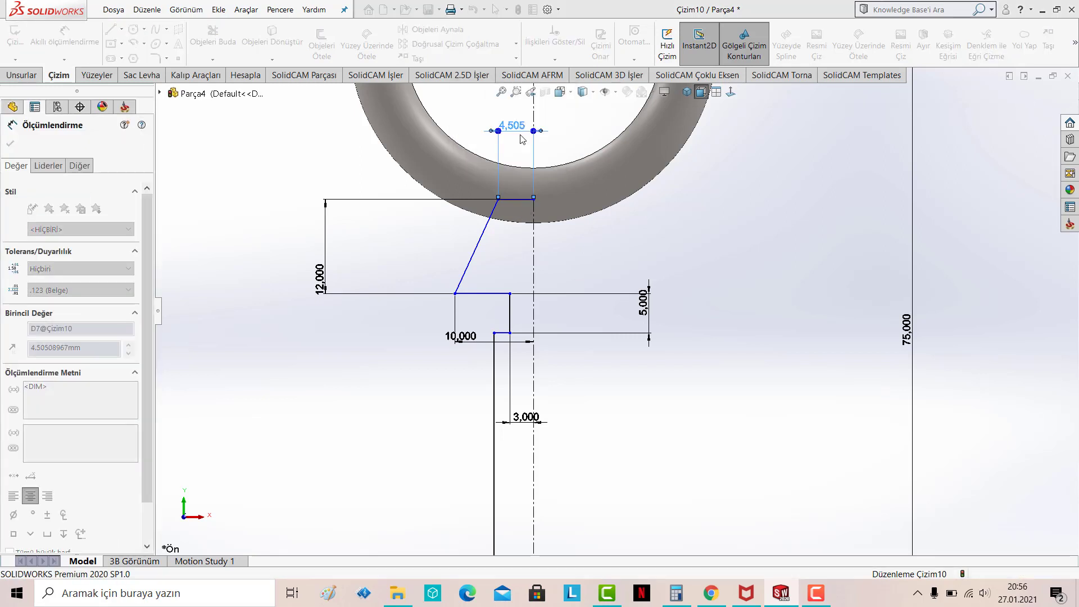
pyautogui.write('6')
pyautogui.press('Return')
pyautogui.press('Escape')
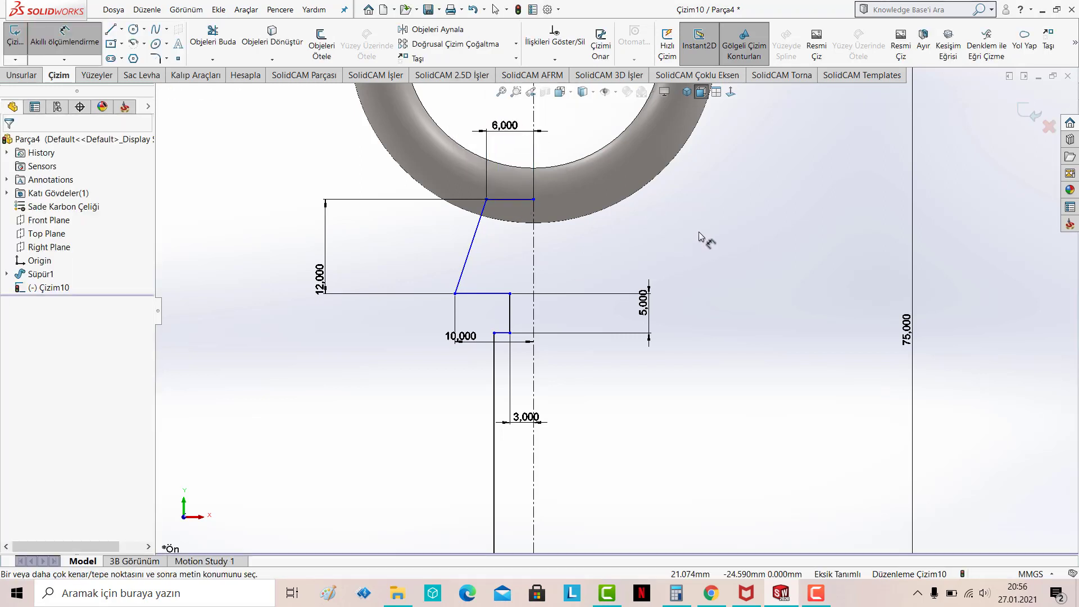
pyautogui.scroll(4, 699, 231)
pyautogui.scroll(-2, 683, 325)
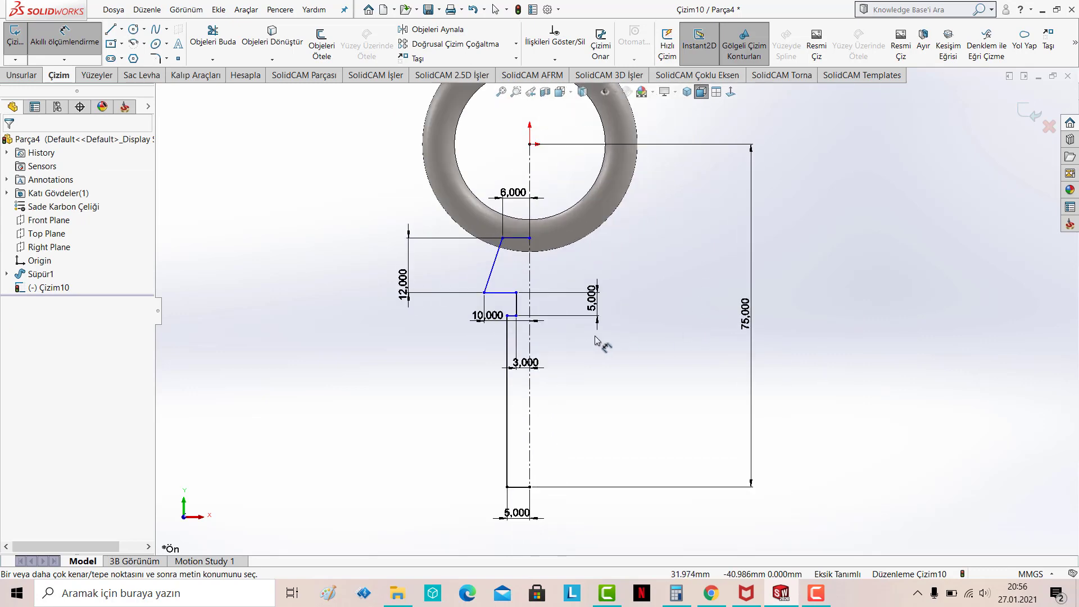
# Revolve the collar-and-shank profile fully around the centreline into solid Döndür1
pyautogui.click(27, 77)
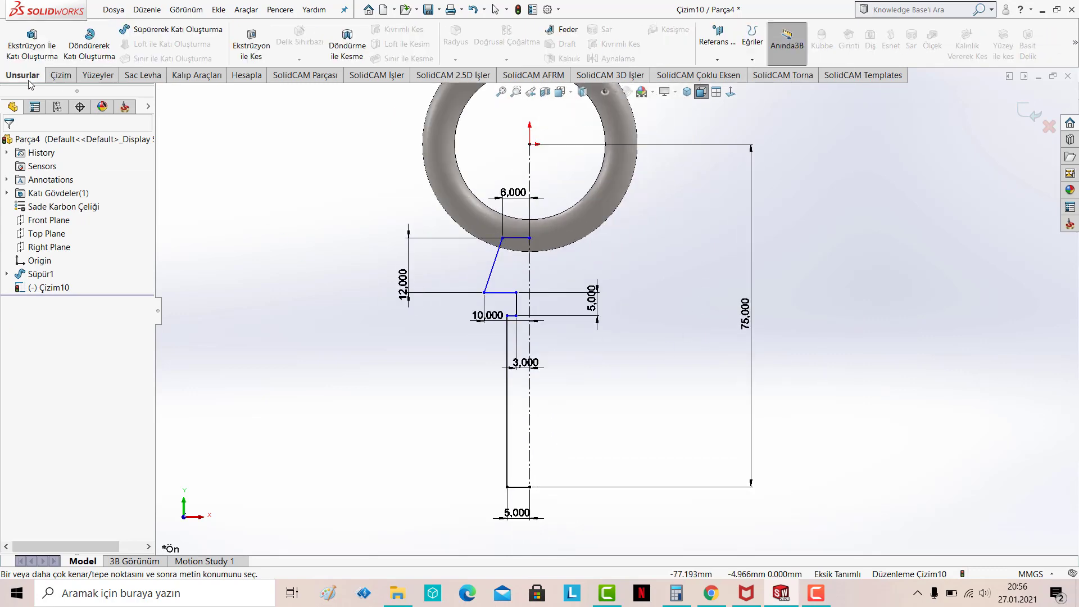
pyautogui.click(89, 43)
pyautogui.click(574, 305)
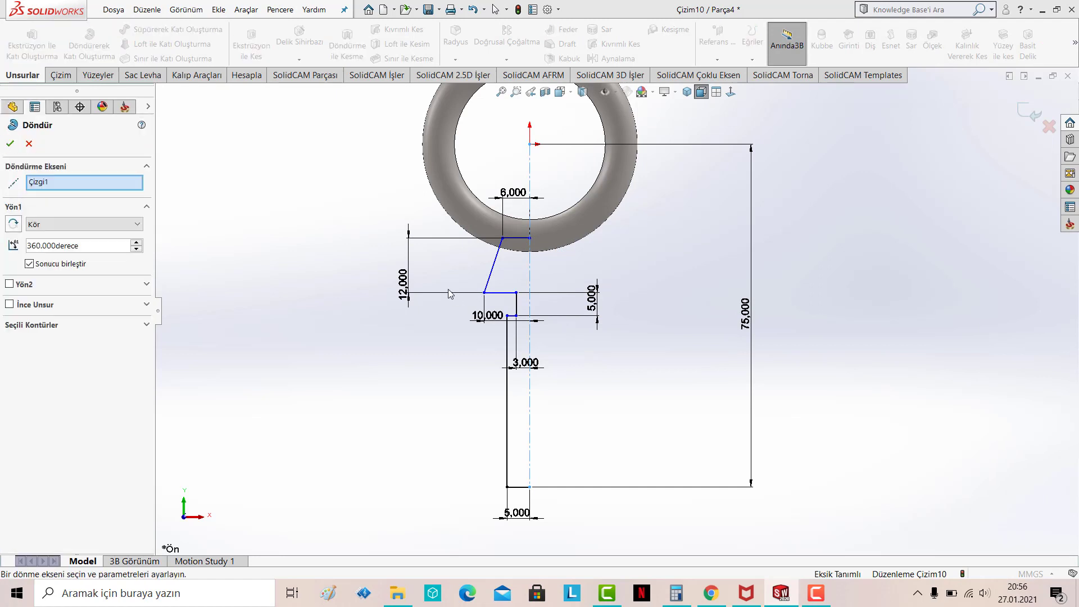
pyautogui.click(10, 143)
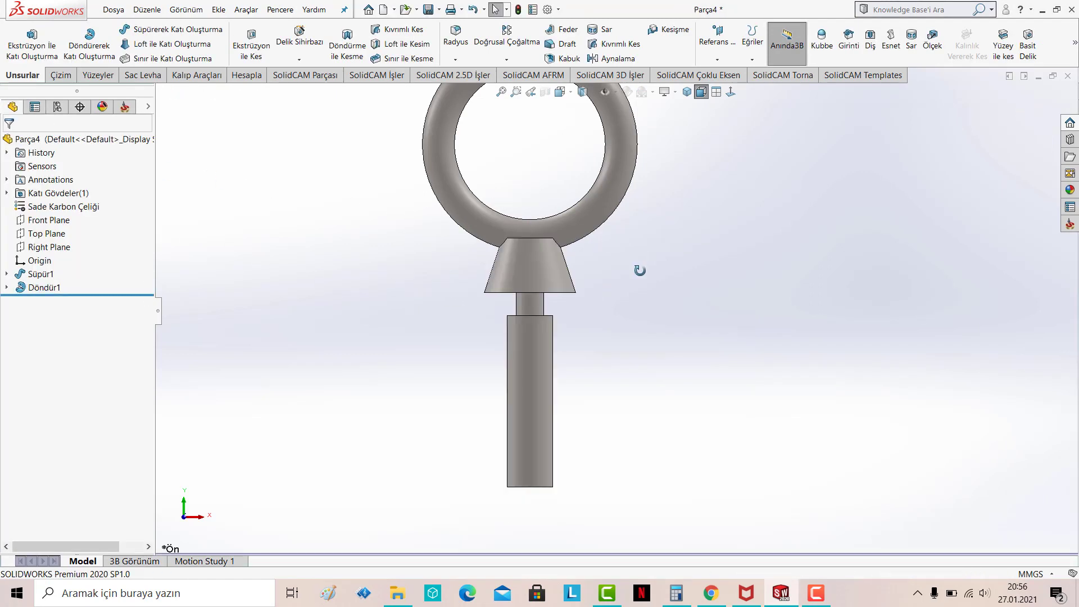
pyautogui.moveTo(638, 270)
pyautogui.mouseDown(button='middle')
pyautogui.moveTo(619, 362)
pyautogui.moveTo(479, 327)
pyautogui.moveTo(626, 326)
pyautogui.moveTo(635, 378)
pyautogui.mouseUp(button='middle')
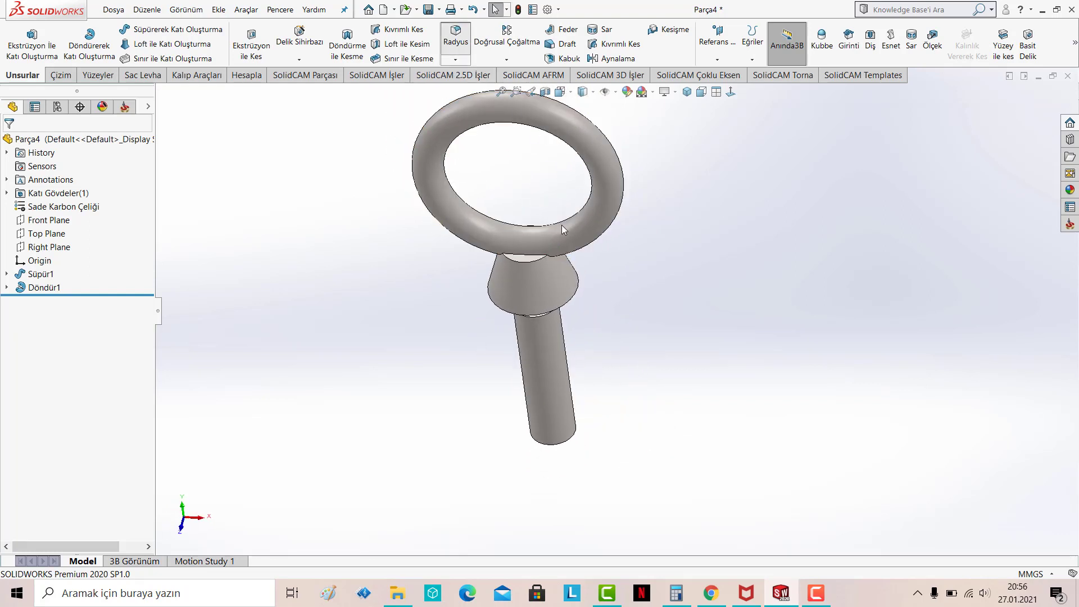
pyautogui.scroll(-3, 534, 264)
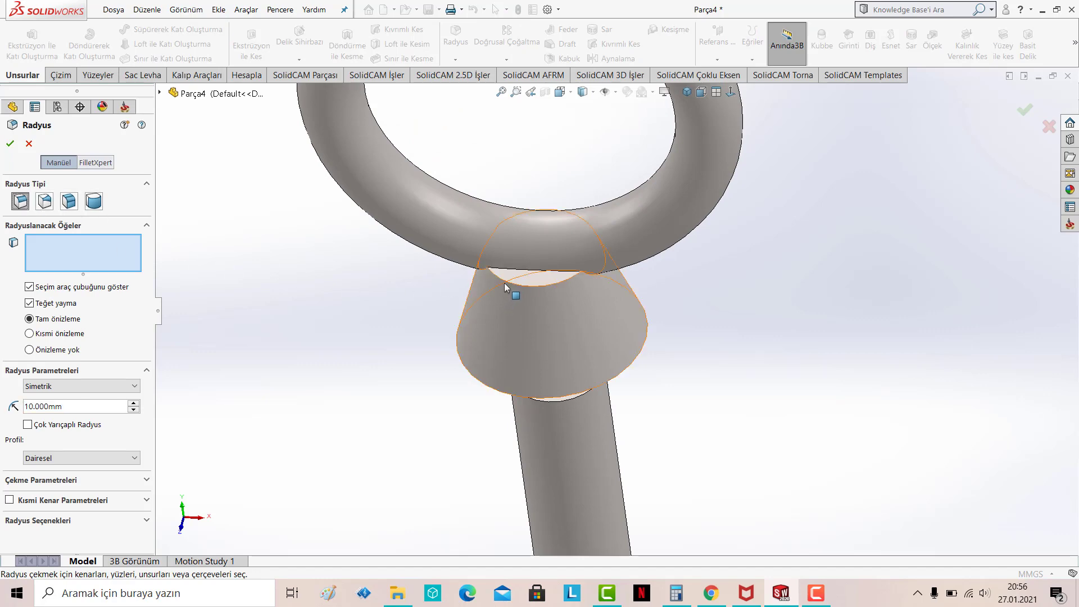
# Select the five edges where the ring meets the conical collar for filleting
pyautogui.click(517, 271)
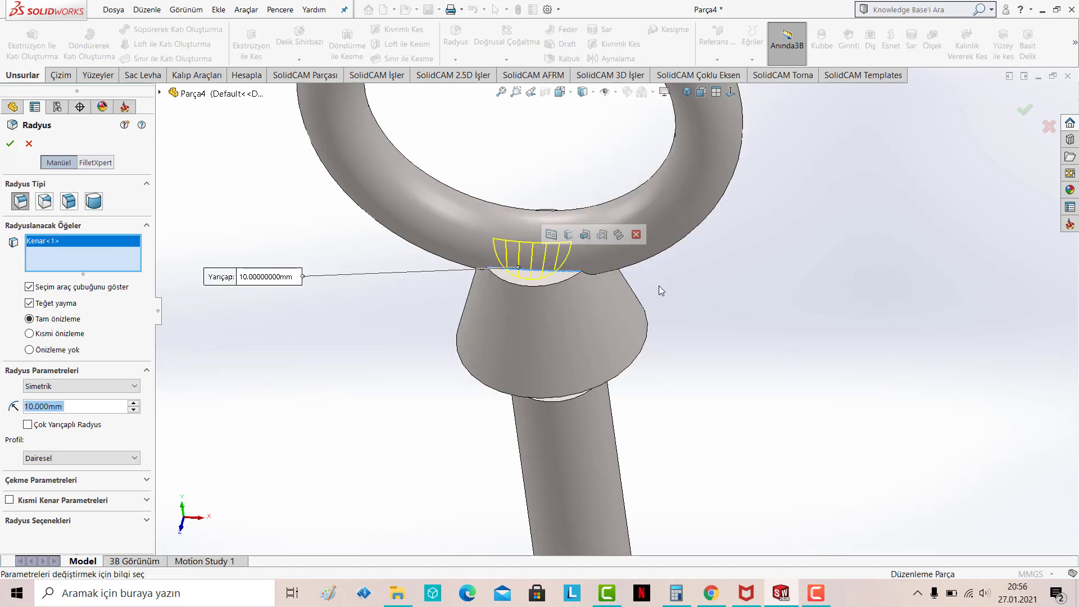
pyautogui.moveTo(658, 289); pyautogui.dragTo(564, 214, button='middle')
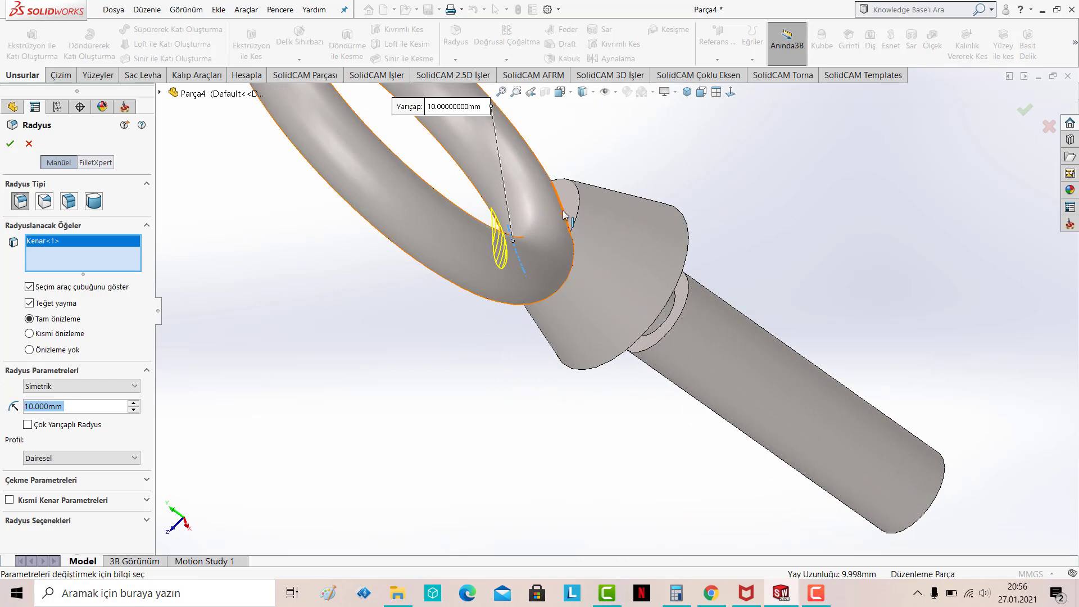
pyautogui.click(555, 219)
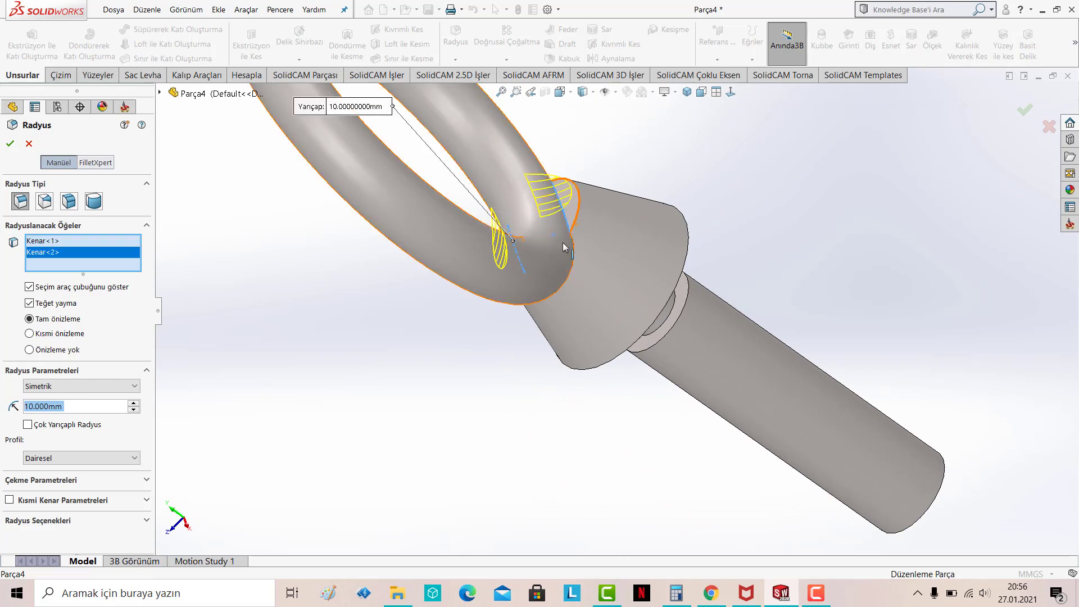
pyautogui.click(568, 288)
pyautogui.moveTo(566, 274)
pyautogui.mouseDown(button='middle')
pyautogui.moveTo(500, 237)
pyautogui.moveTo(599, 193)
pyautogui.mouseUp(button='middle')
pyautogui.click(492, 224)
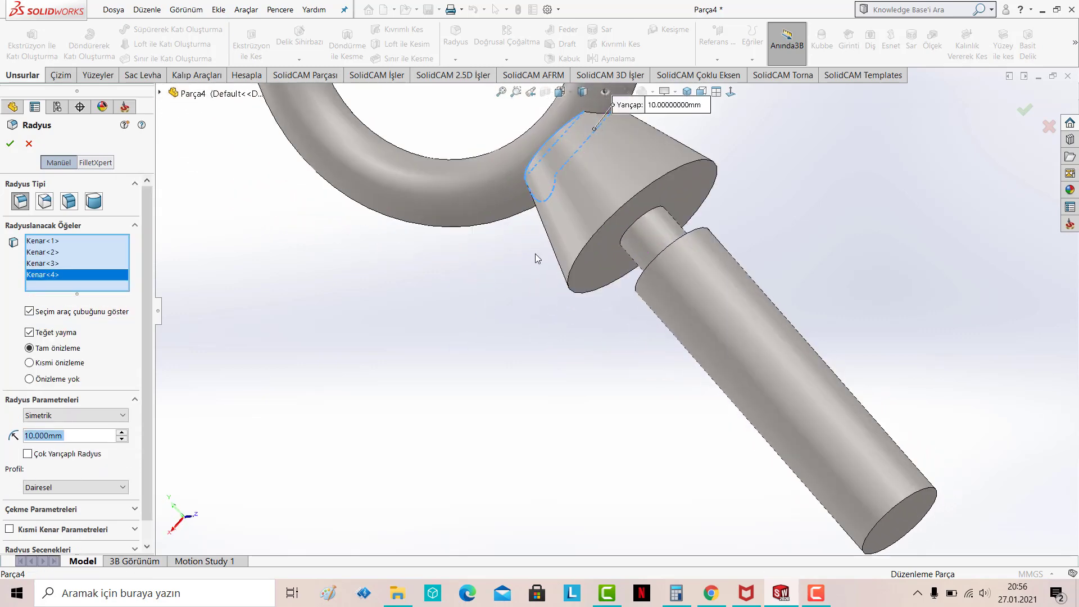
pyautogui.scroll(-1, 599, 192)
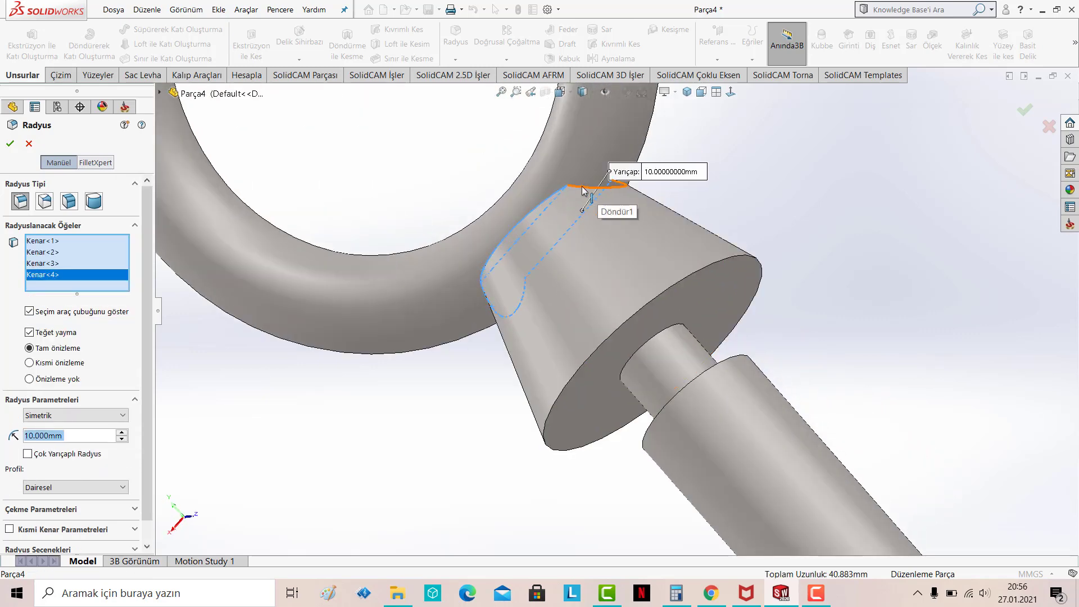
pyautogui.click(594, 188)
# Set the fillet radius to 1 mm and accept Radyus1
pyautogui.write('4')
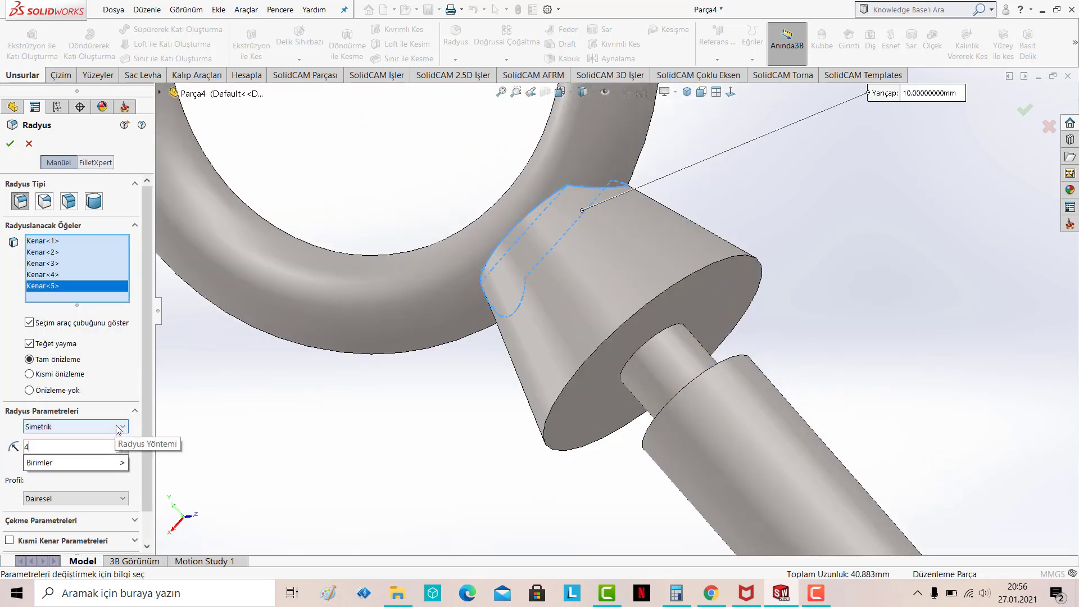
pyautogui.press('Return')
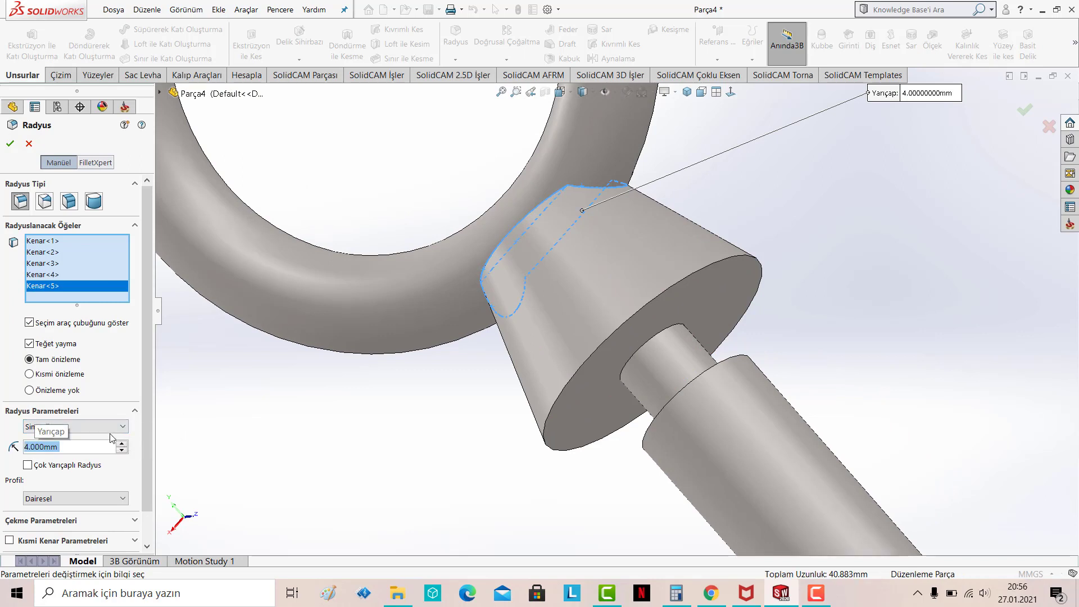
pyautogui.write('2')
pyautogui.press('Return')
pyautogui.write('1')
pyautogui.press('Return')
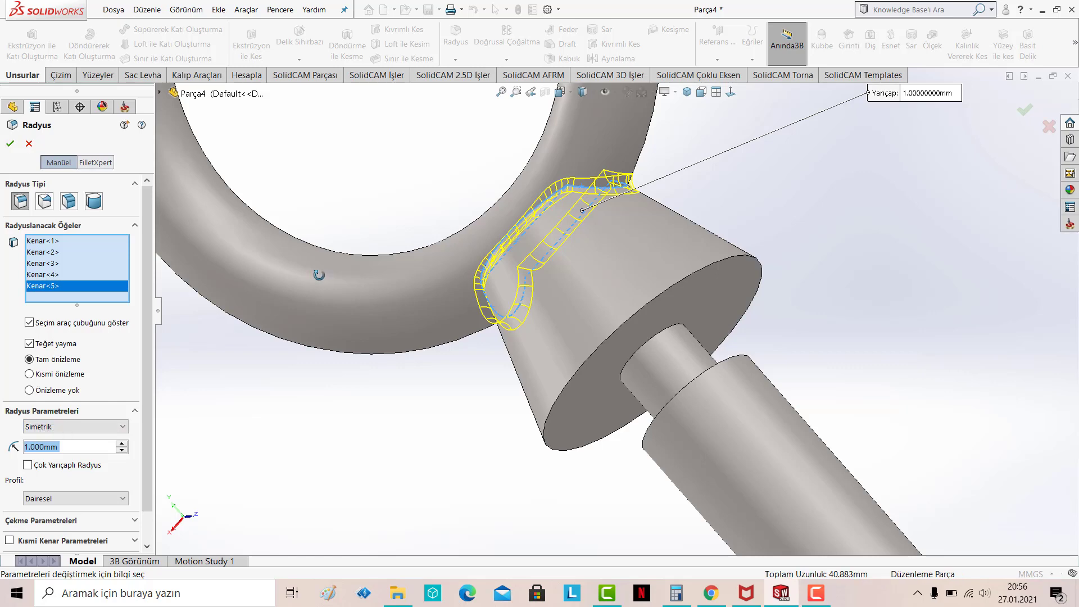
pyautogui.moveTo(214, 335); pyautogui.dragTo(385, 258, button='middle')
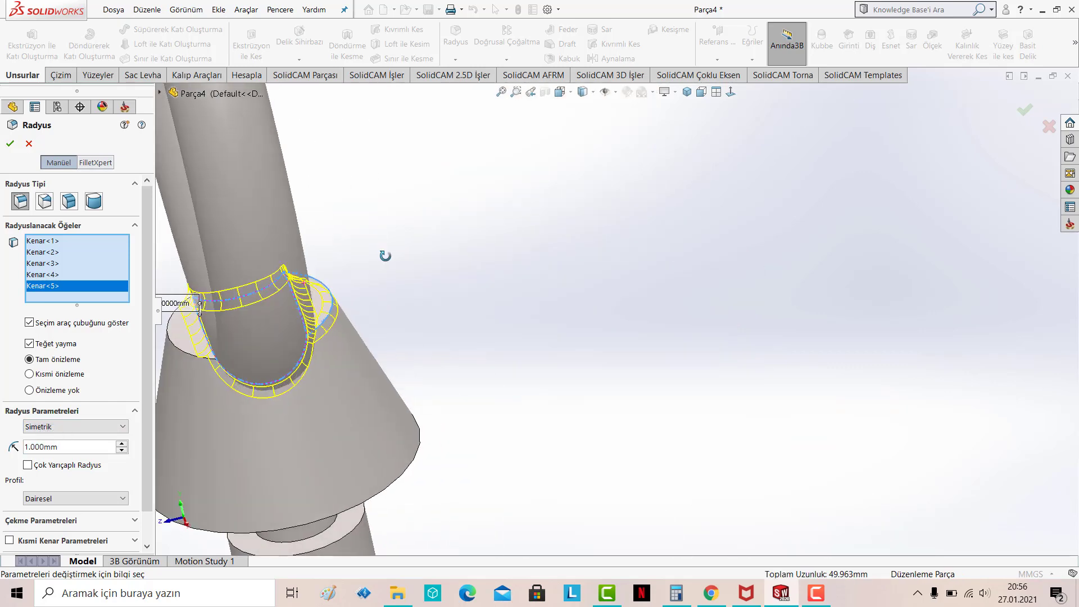
pyautogui.click(10, 145)
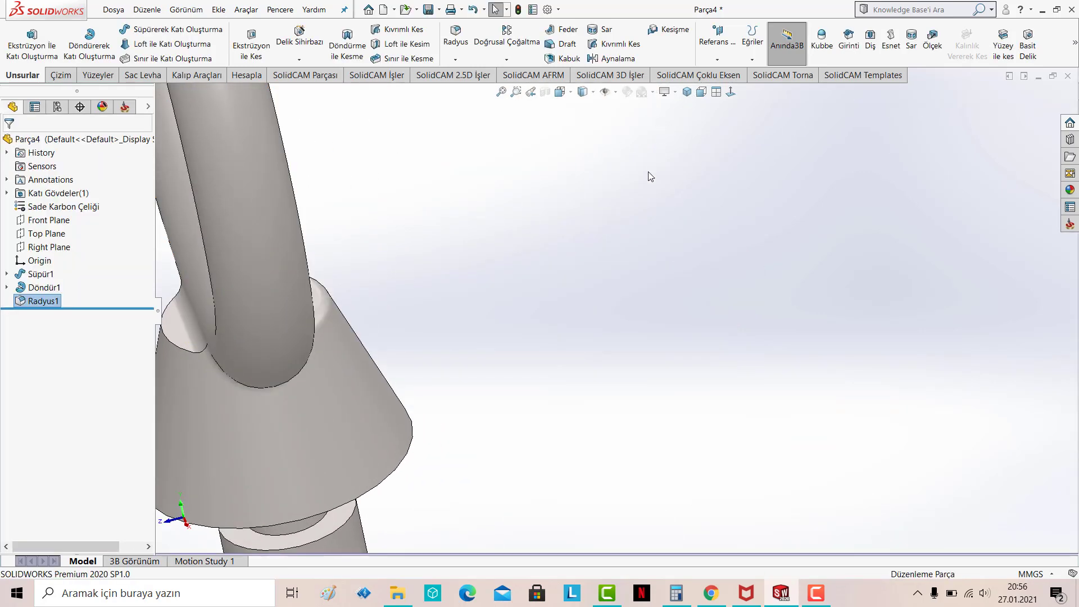
# Fillet the remaining ring–collar junction edge as Radyus2
pyautogui.hotkey('ctrl', '7')
pyautogui.scroll(-3, 640, 296)
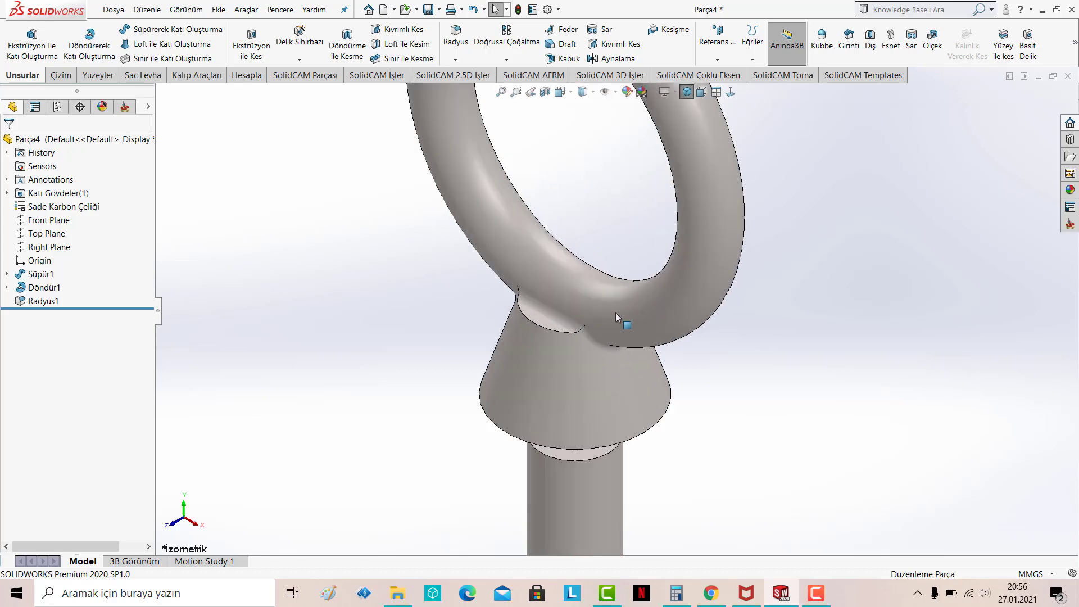
pyautogui.click(455, 35)
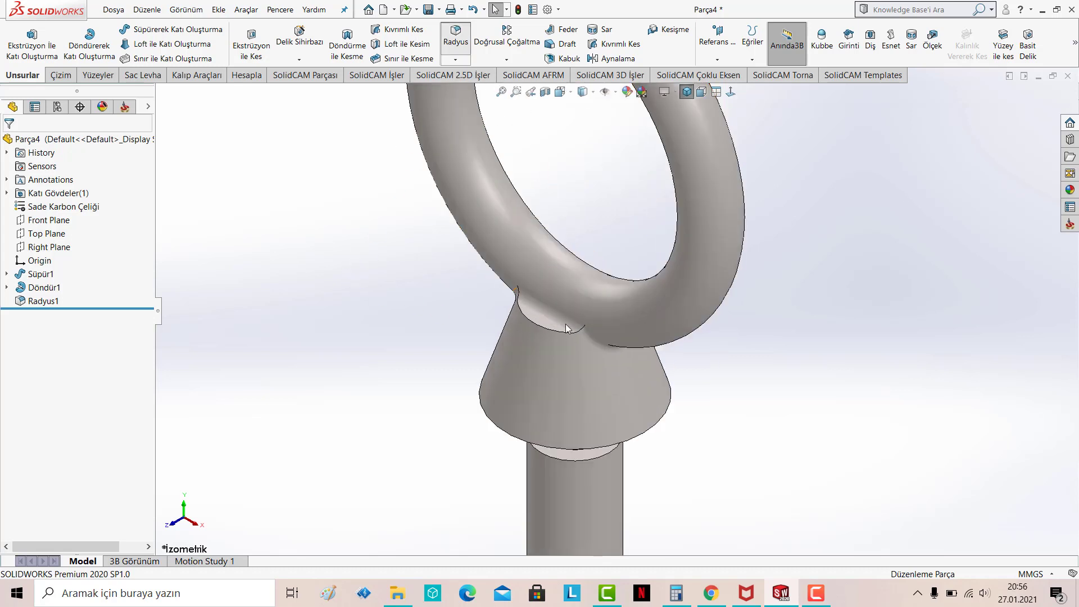
pyautogui.click(535, 329)
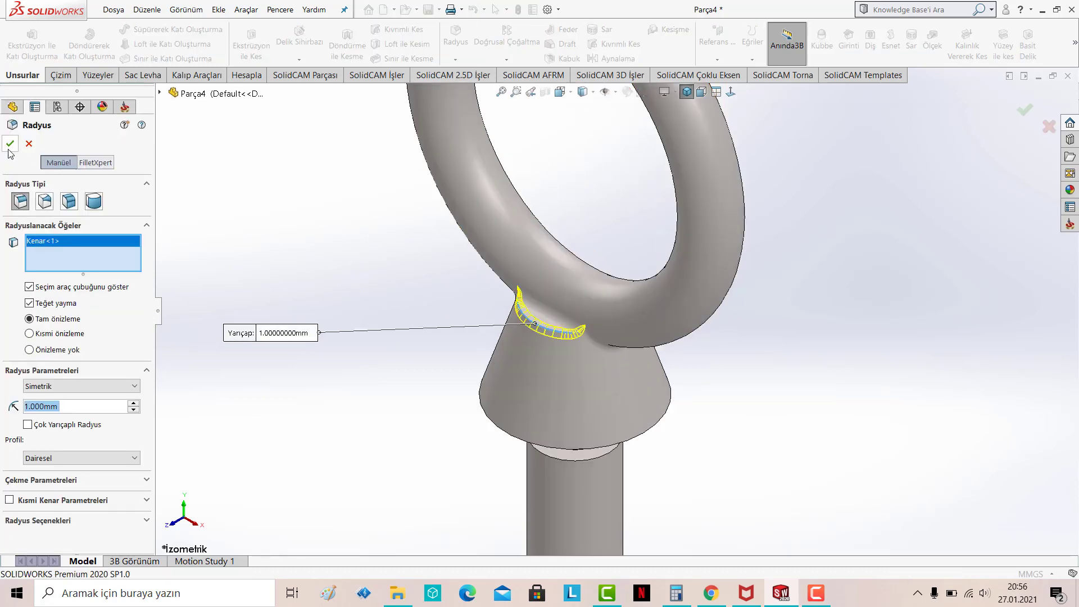
pyautogui.press('Return')
# Fillet the collar's bottom edge and two neck edges at 1 mm as Radyus3
pyautogui.moveTo(487, 305)
pyautogui.mouseDown(button='middle')
pyautogui.moveTo(449, 191)
pyautogui.moveTo(342, 174)
pyautogui.moveTo(279, 180)
pyautogui.moveTo(421, 149)
pyautogui.moveTo(394, 161)
pyautogui.moveTo(377, 153)
pyautogui.mouseUp(button='middle')
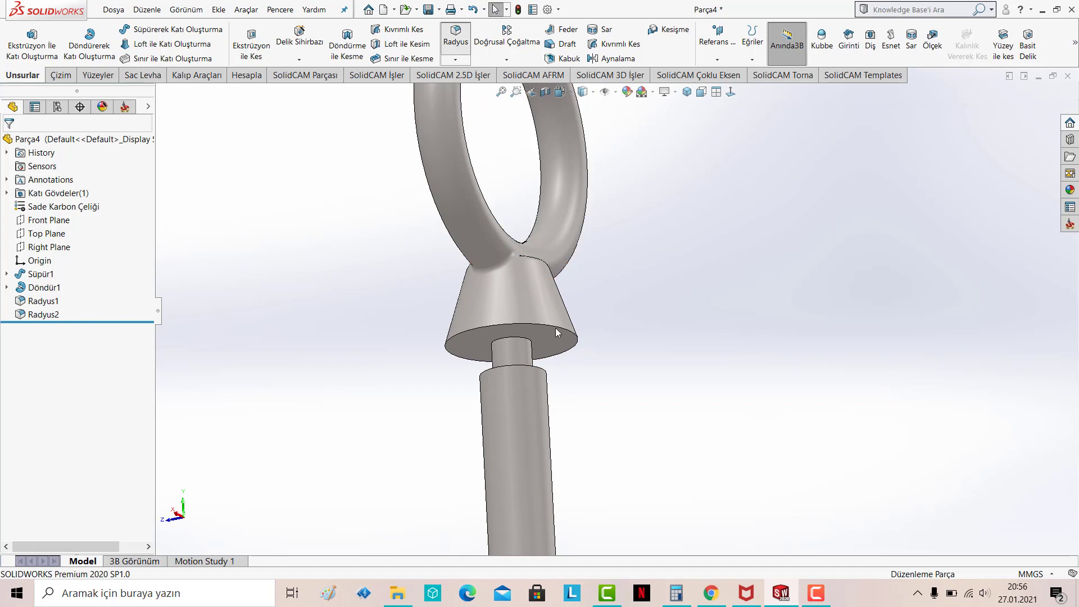
pyautogui.press('Return')
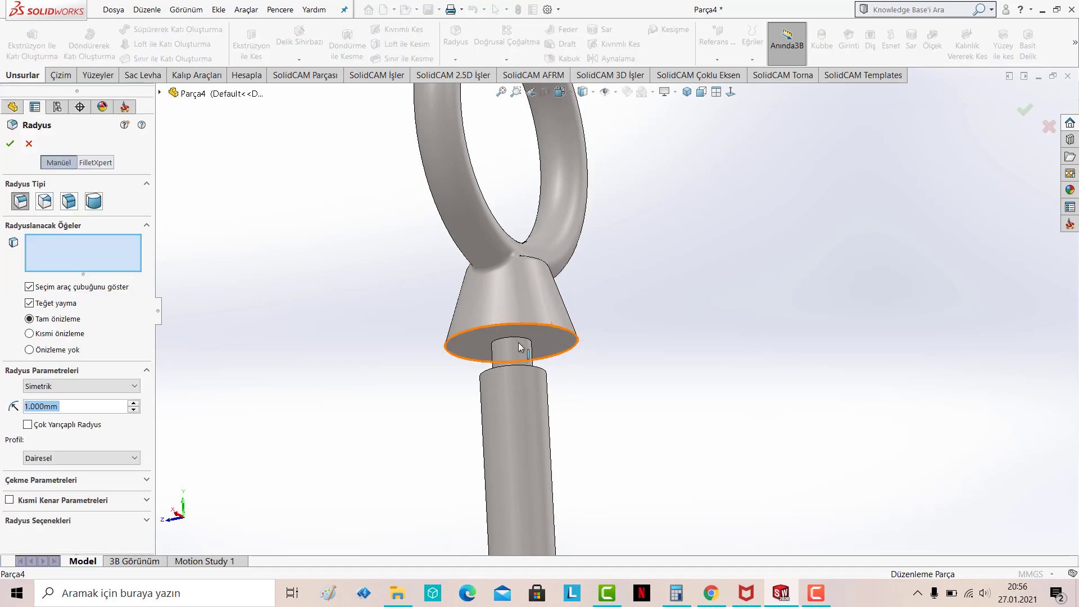
pyautogui.click(551, 325)
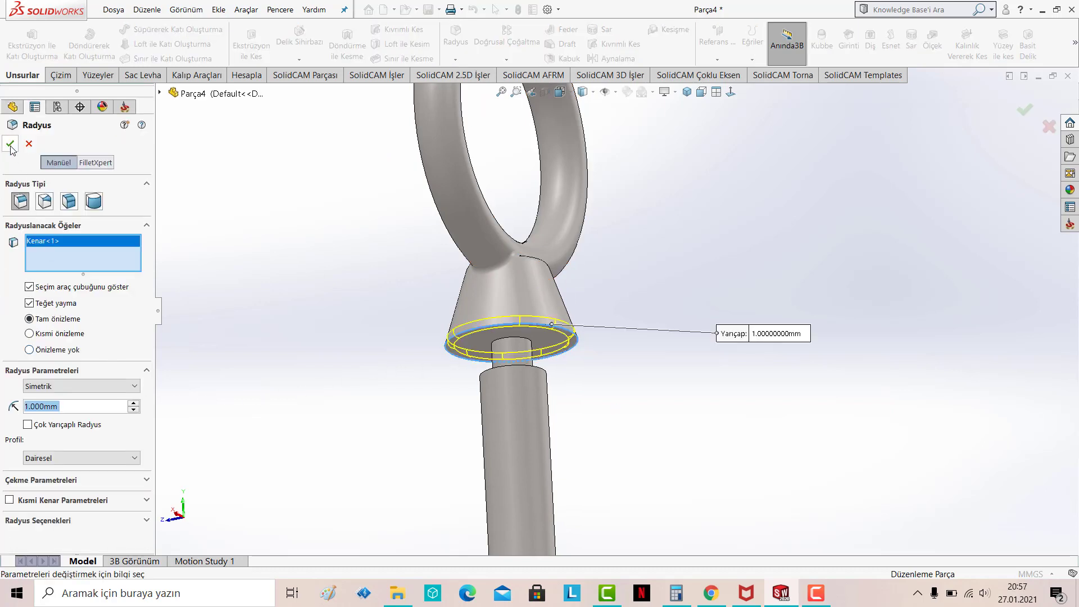
pyautogui.click(566, 347)
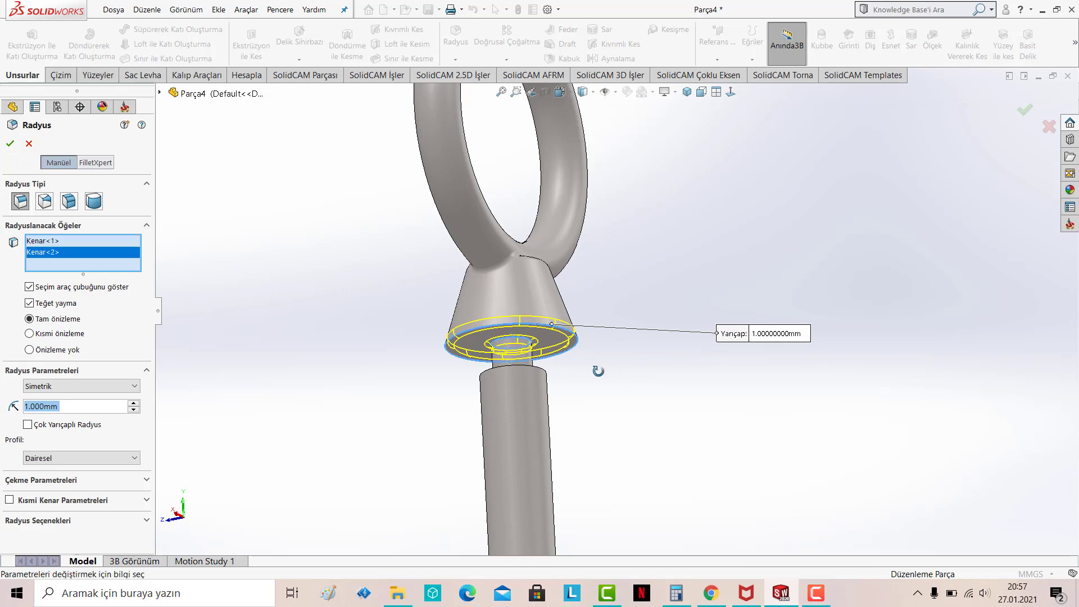
pyautogui.moveTo(597, 368)
pyautogui.mouseDown(button='middle')
pyautogui.moveTo(558, 445)
pyautogui.moveTo(511, 358)
pyautogui.mouseUp(button='middle')
pyautogui.click(510, 357)
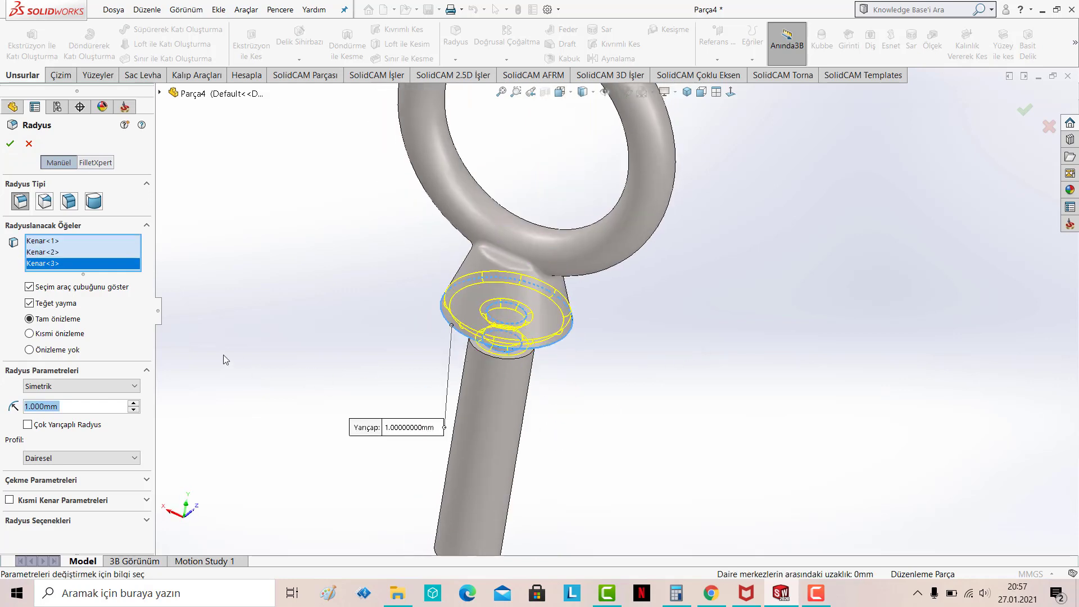
pyautogui.click(9, 145)
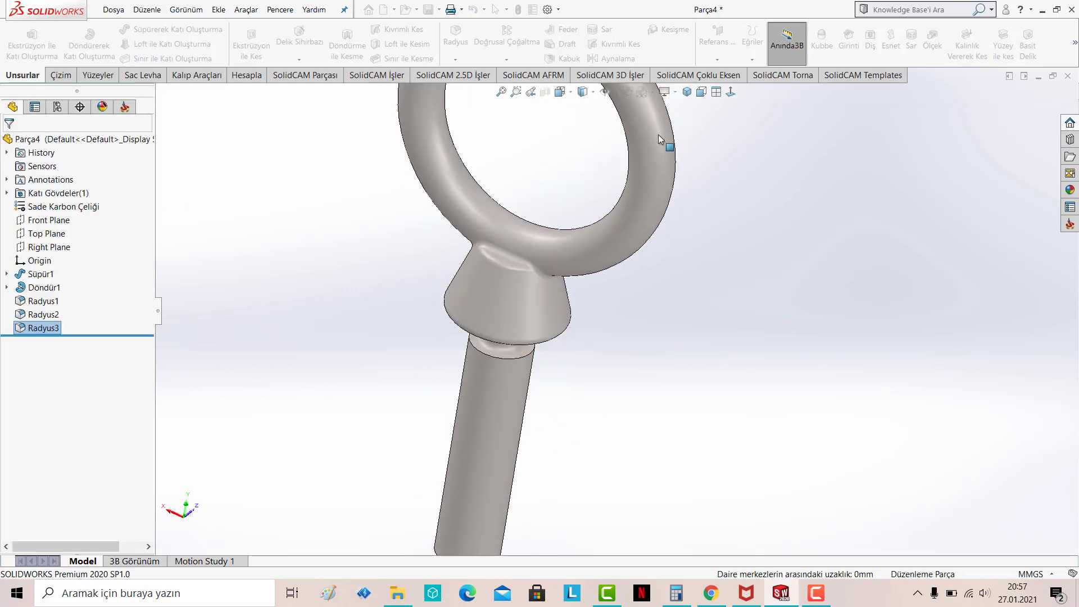
# Chamfer the shaft's free end edge at 1 mm × 45° (Pah1)
pyautogui.click(683, 96)
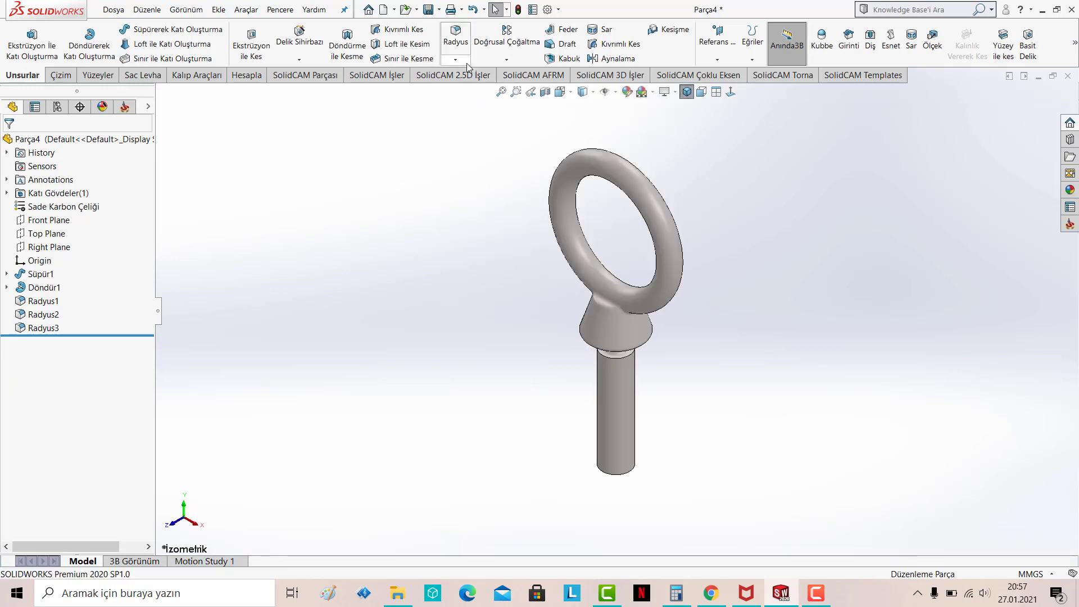
pyautogui.click(664, 348)
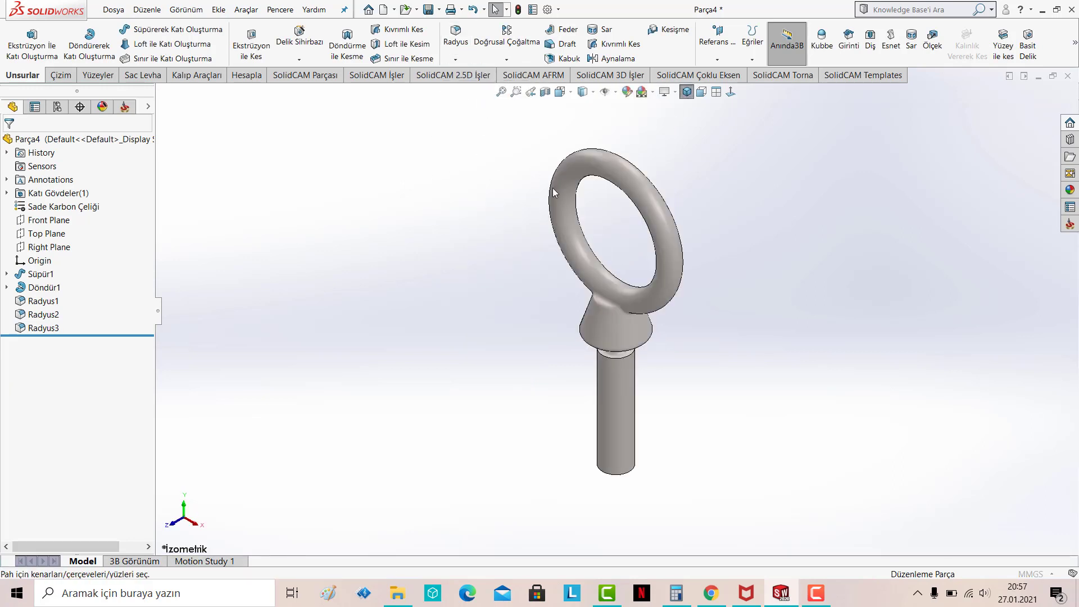
pyautogui.moveTo(551, 188); pyautogui.dragTo(416, 244, button='middle')
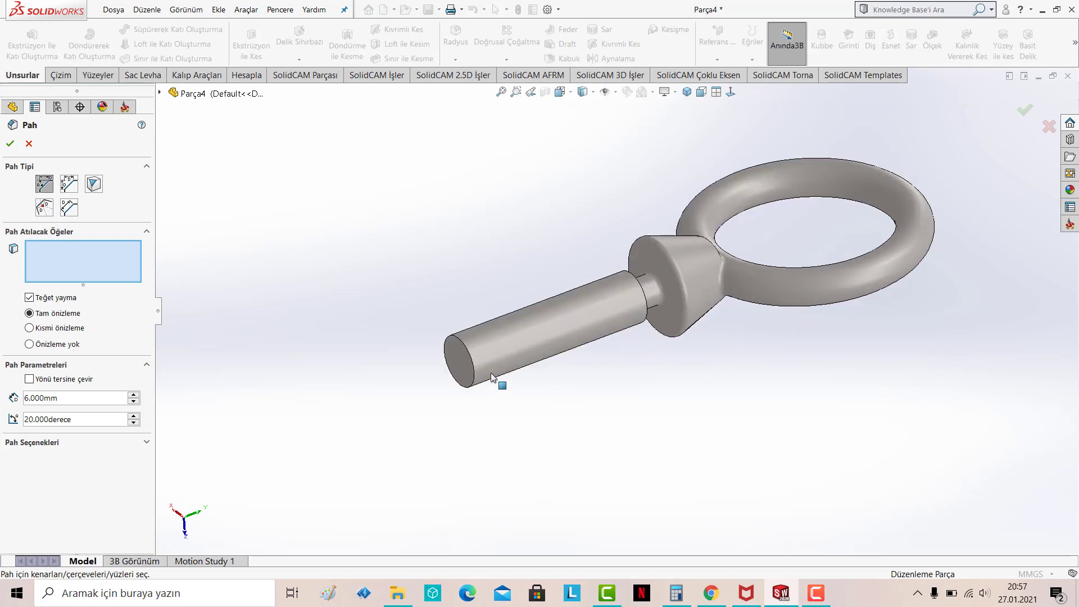
pyautogui.scroll(-1, 491, 372)
pyautogui.click(473, 373)
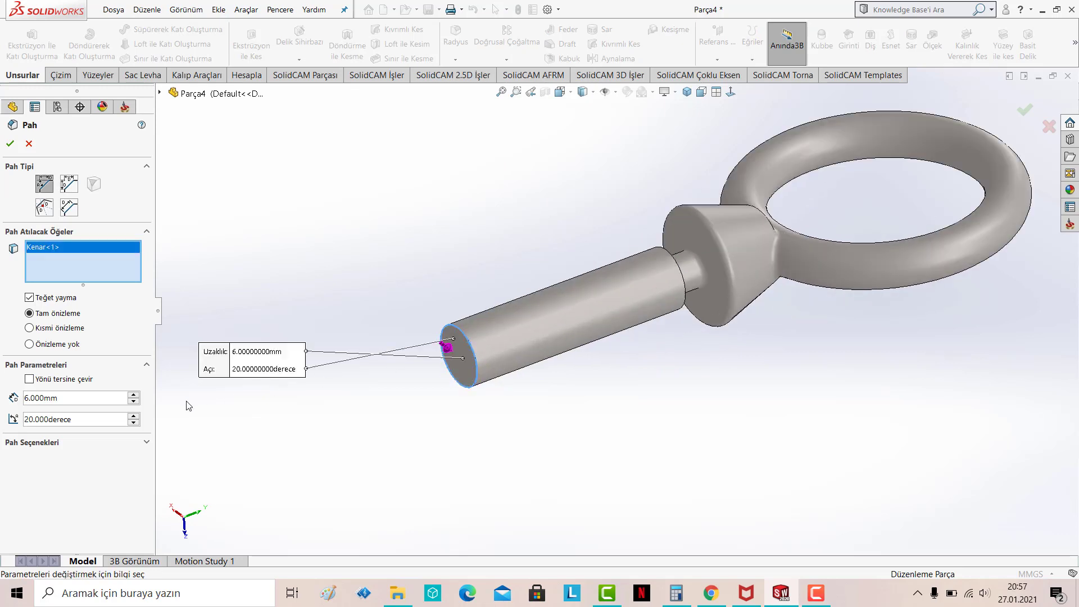
pyautogui.doubleClick(67, 402)
pyautogui.write('1')
pyautogui.press('Return')
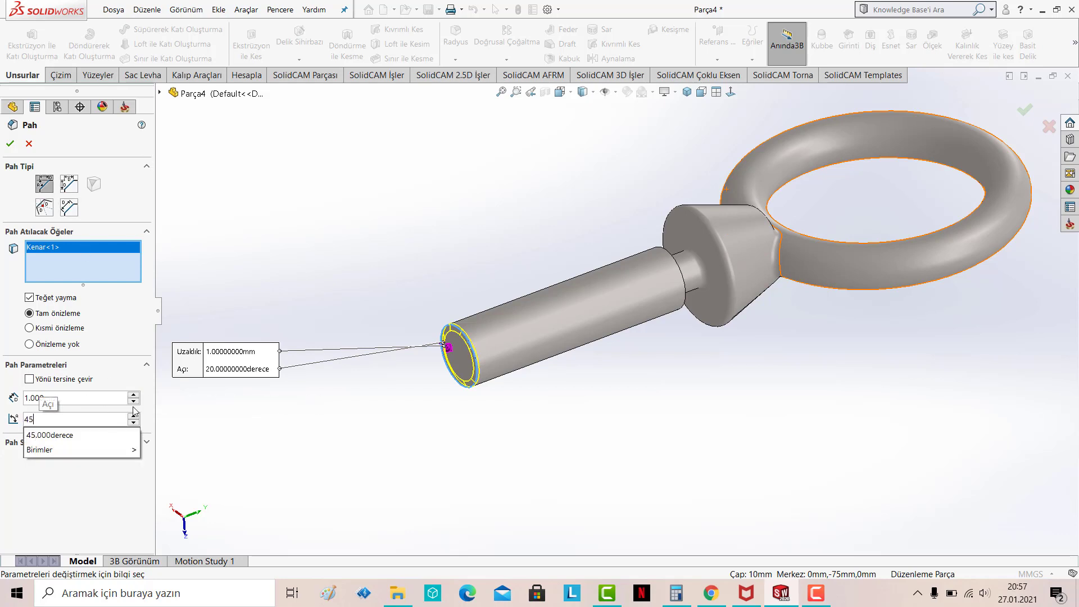
pyautogui.click(50, 435)
pyautogui.click(10, 143)
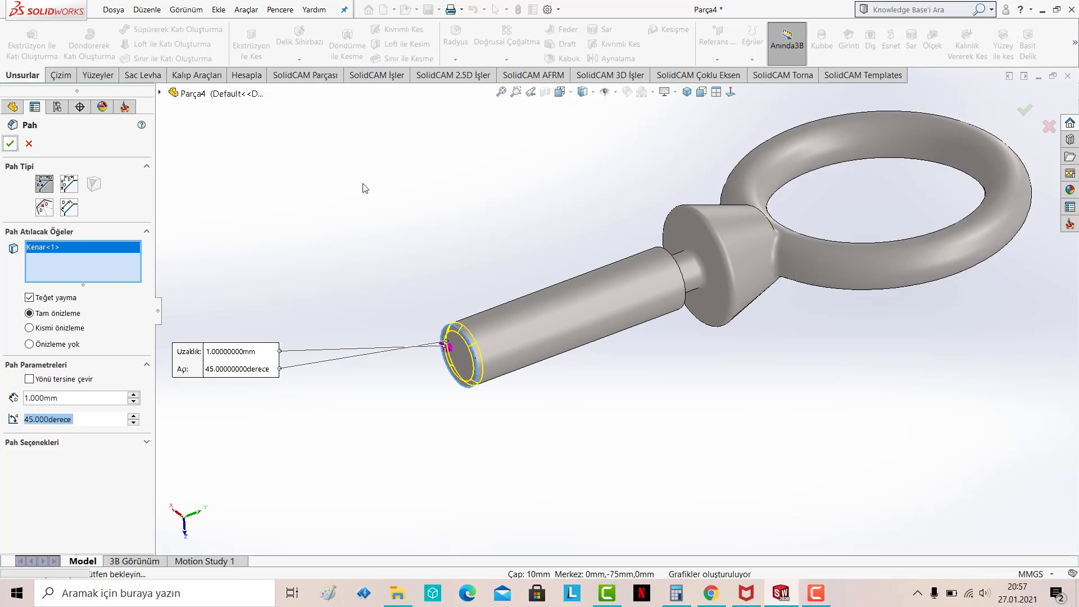
pyautogui.moveTo(415, 252); pyautogui.dragTo(494, 272, button='middle')
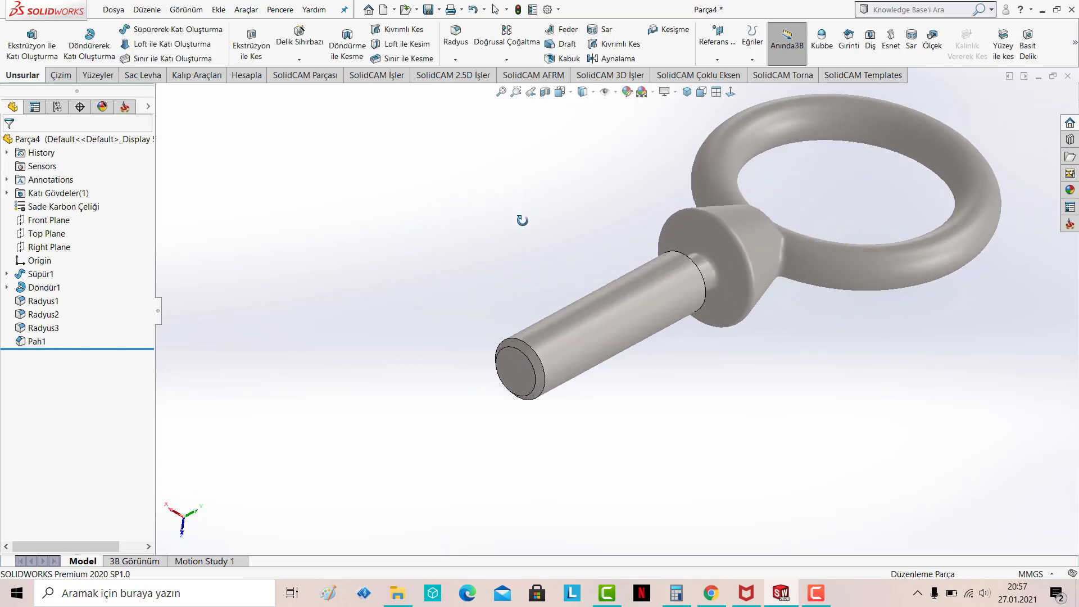
# Add a 0.5 mm fillet (Radyus4) to the shank-to-neck step edge, then view it isometrically
pyautogui.click(455, 59)
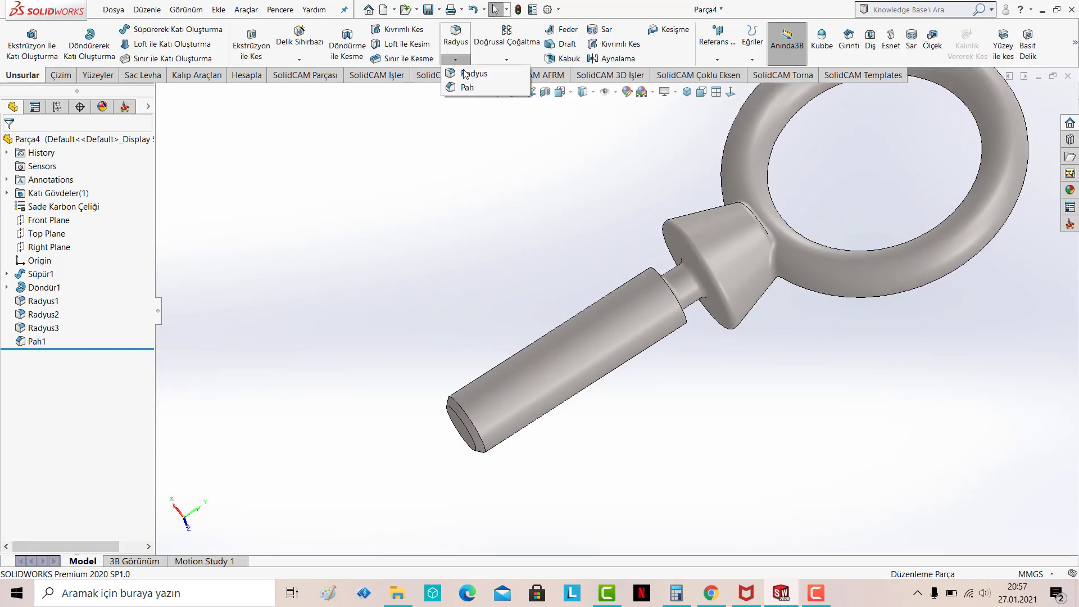
pyautogui.click(655, 276)
pyautogui.write('0')
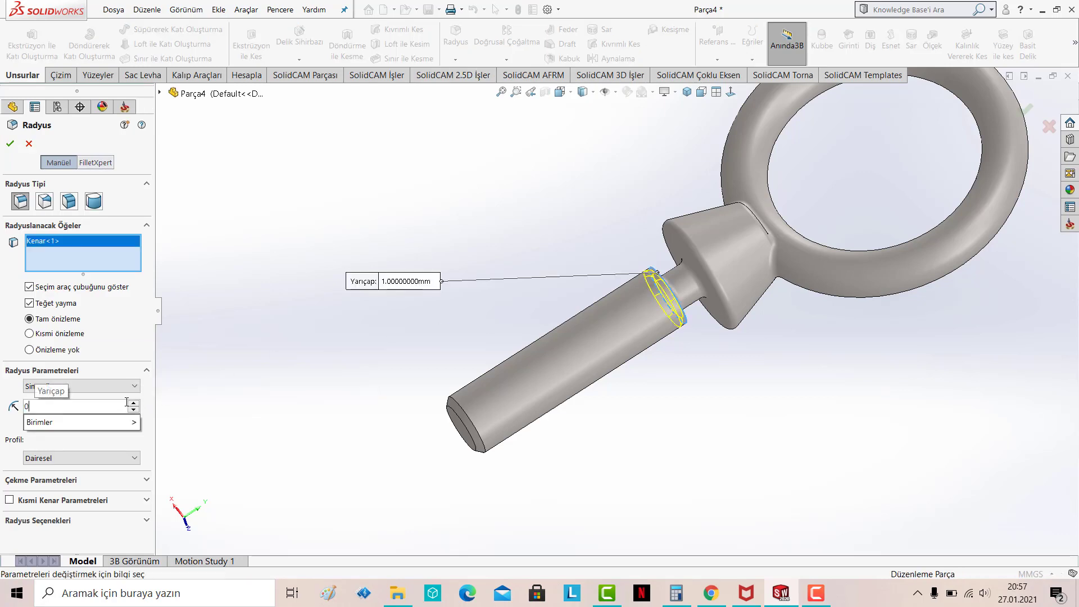
pyautogui.write('.5')
pyautogui.press('Return')
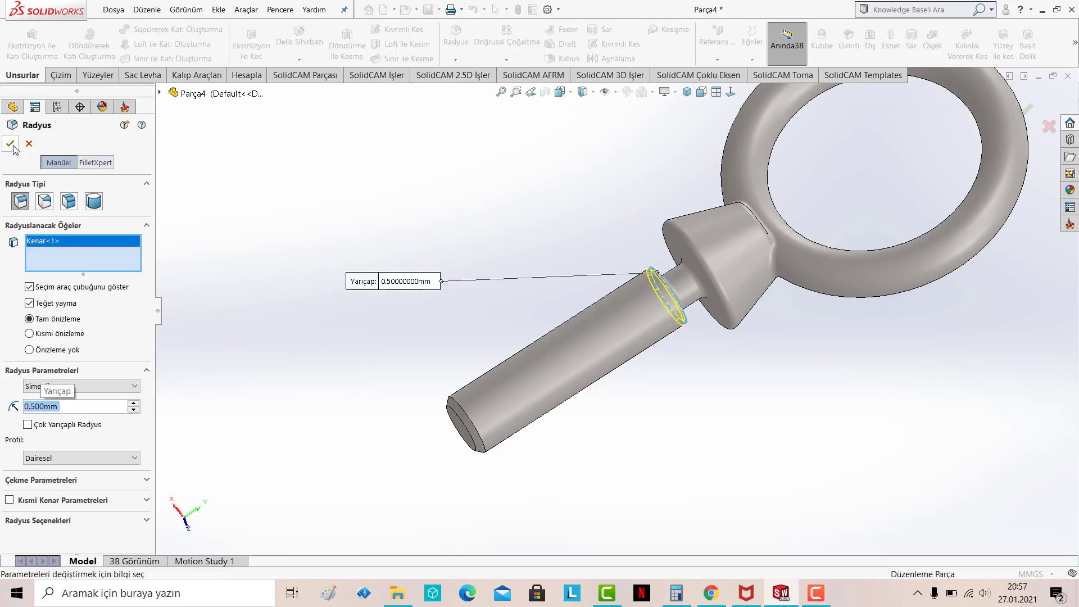
pyautogui.click(10, 144)
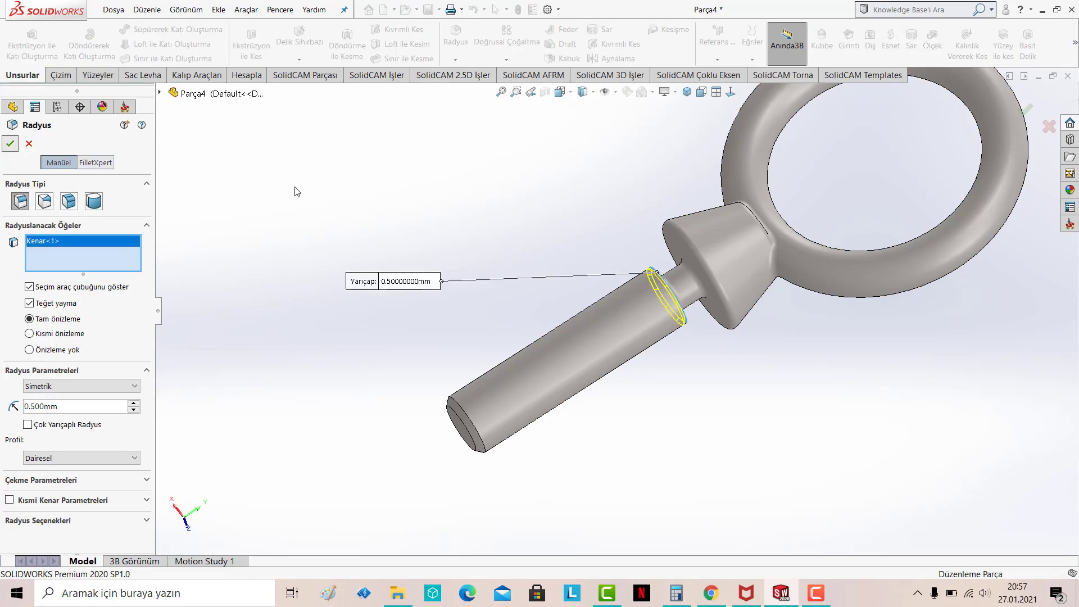
pyautogui.click(687, 92)
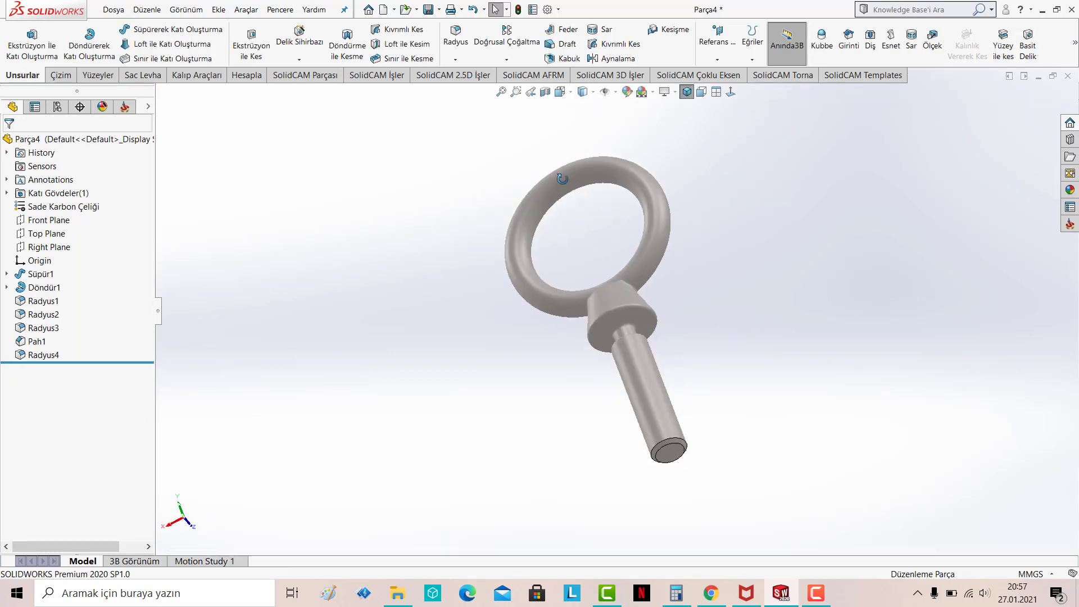
pyautogui.moveTo(562, 178)
pyautogui.mouseDown(button='middle')
pyautogui.moveTo(406, 169)
pyautogui.moveTo(527, 221)
pyautogui.moveTo(460, 260)
pyautogui.moveTo(528, 290)
pyautogui.moveTo(504, 388)
pyautogui.moveTo(559, 373)
pyautogui.moveTo(594, 327)
pyautogui.mouseUp(button='middle')
pyautogui.scroll(-5, 578, 373)
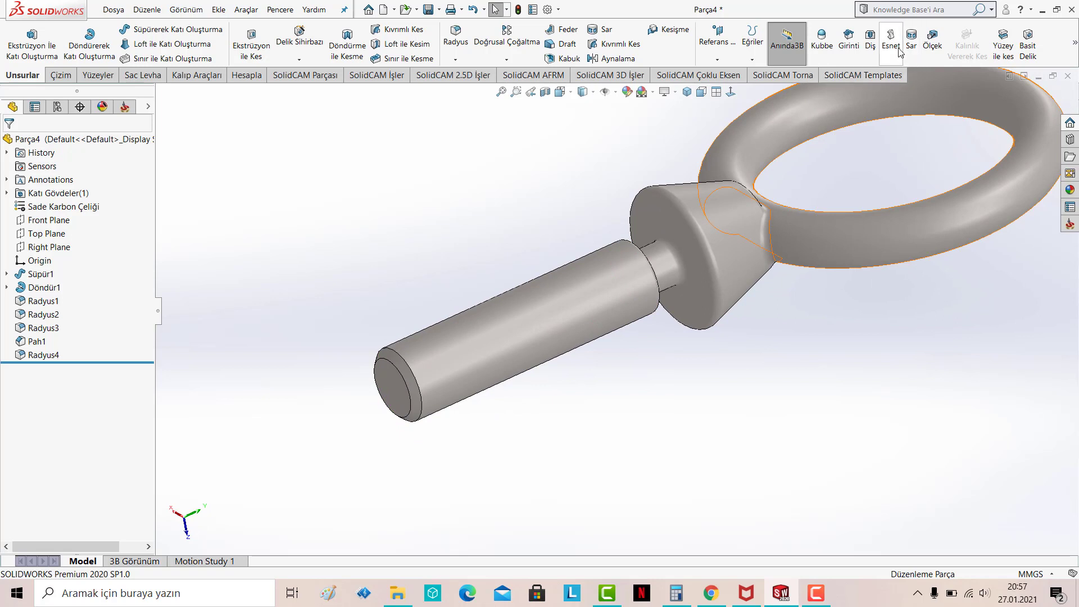
# Start a thread at the shank's end edge with size M10x1.5 and 40 mm depth
pyautogui.click(871, 39)
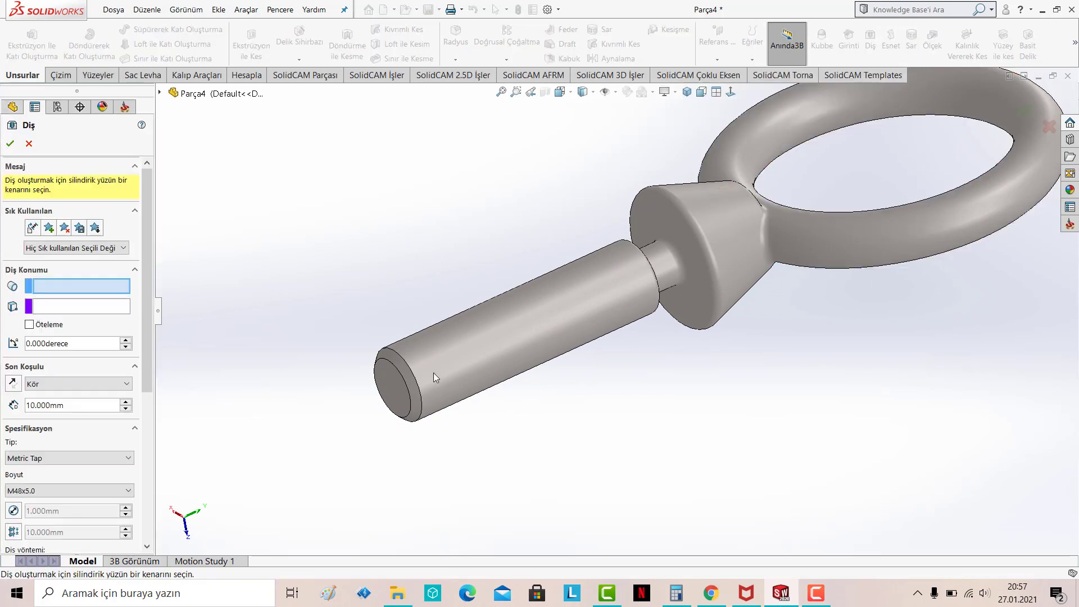
pyautogui.click(384, 366)
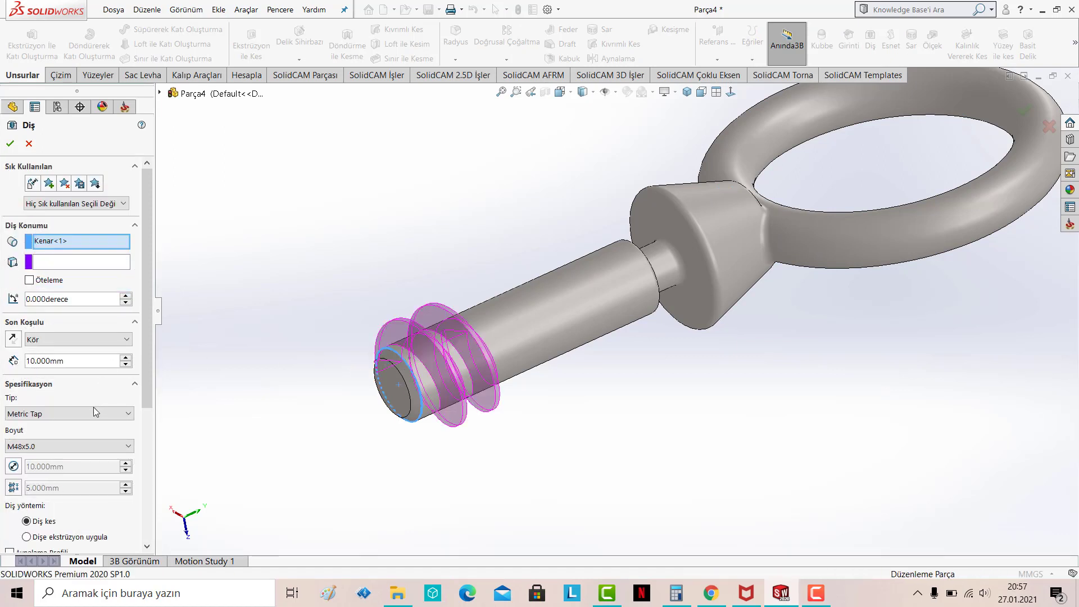
pyautogui.click(83, 444)
pyautogui.moveTo(141, 352)
pyautogui.mouseDown()
pyautogui.moveTo(128, 328)
pyautogui.moveTo(130, 204)
pyautogui.mouseUp()
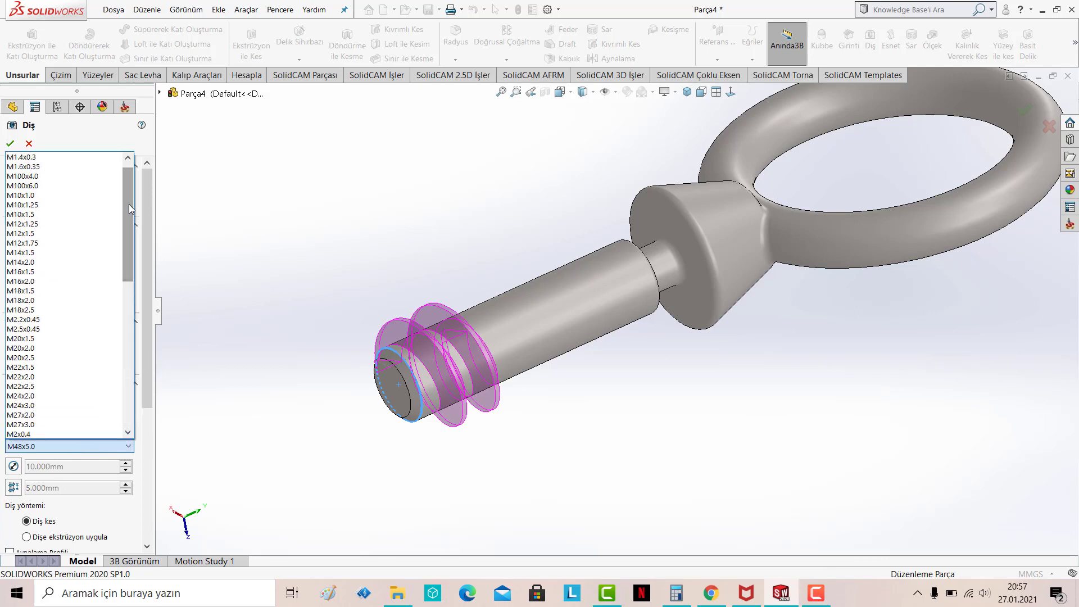
pyautogui.click(45, 217)
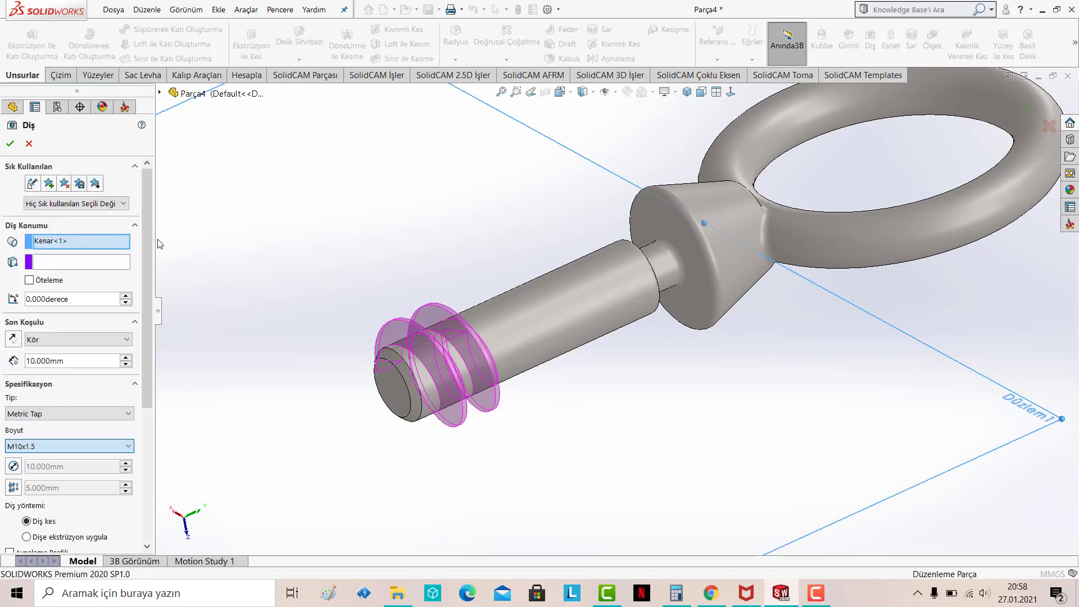
pyautogui.click(126, 358)
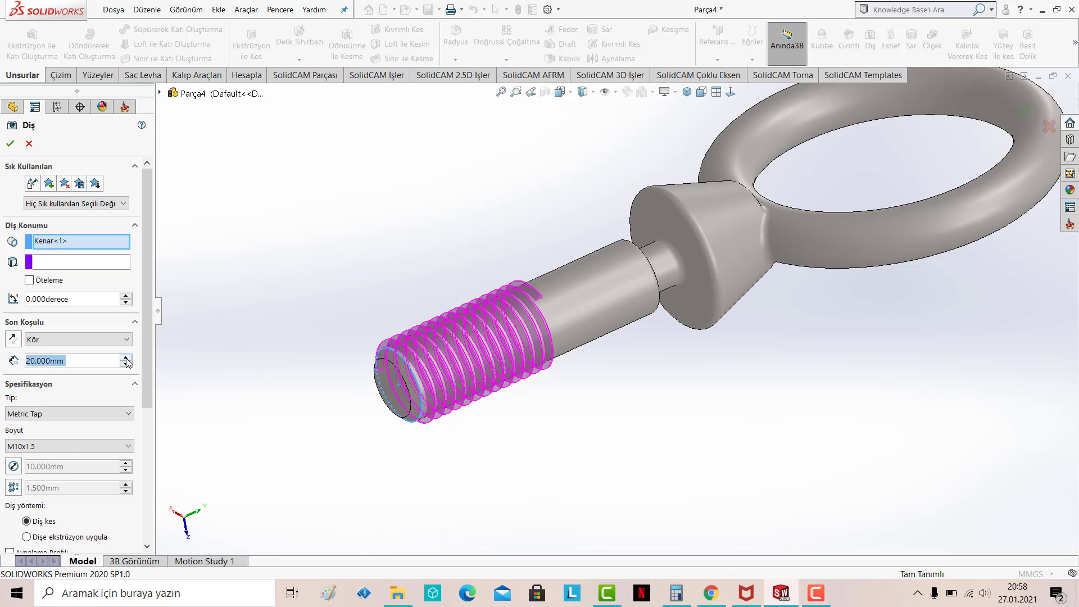
pyautogui.click(125, 358)
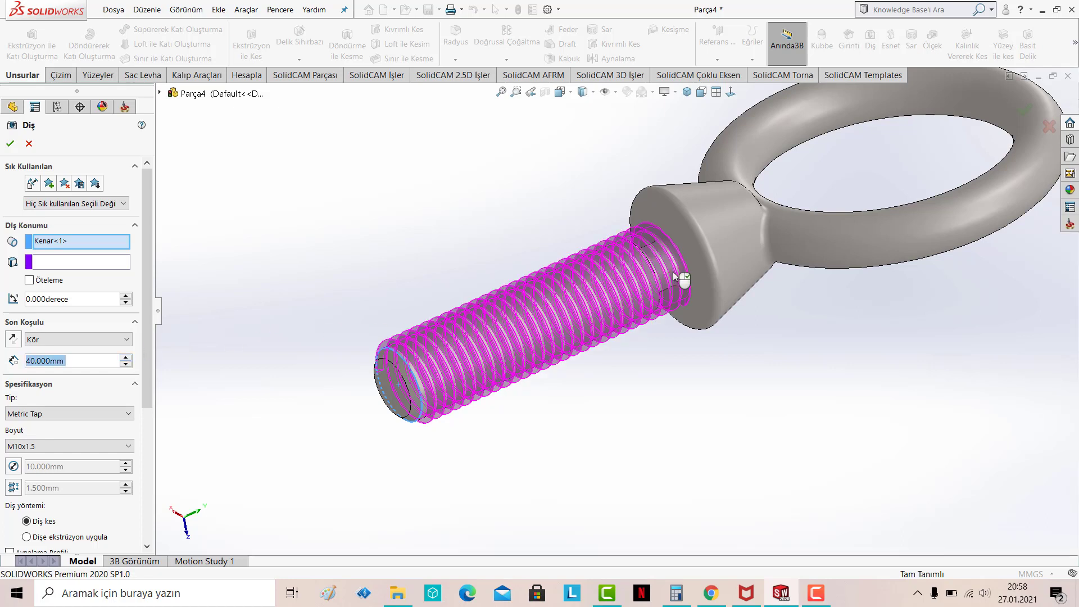
pyautogui.moveTo(676, 276); pyautogui.dragTo(626, 247, button='middle')
pyautogui.click(568, 96)
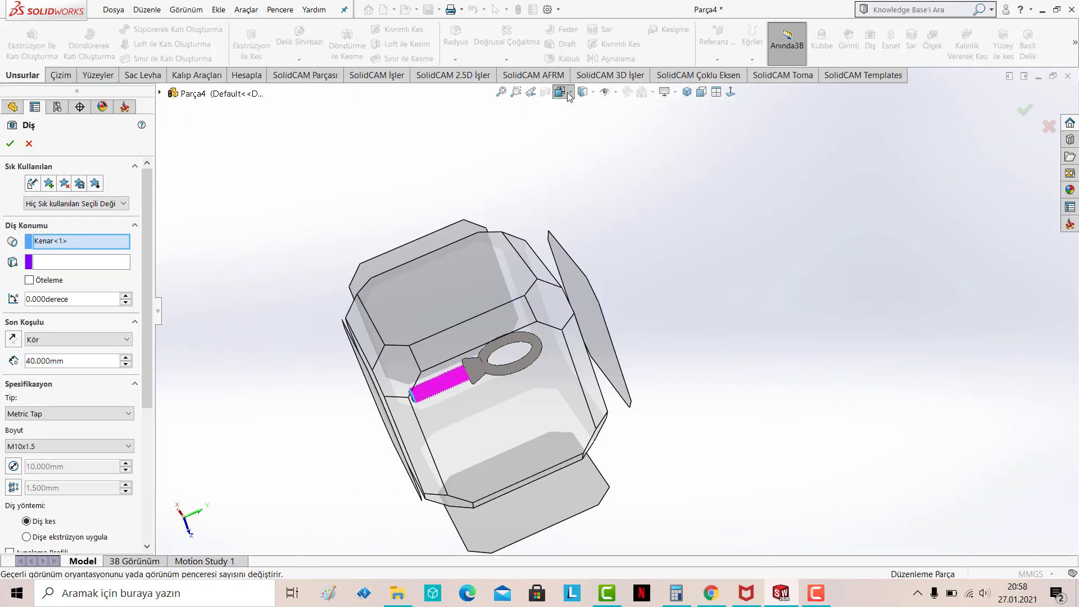
# View the bolt from the front and change the thread depth to 35 mm
pyautogui.click(576, 139)
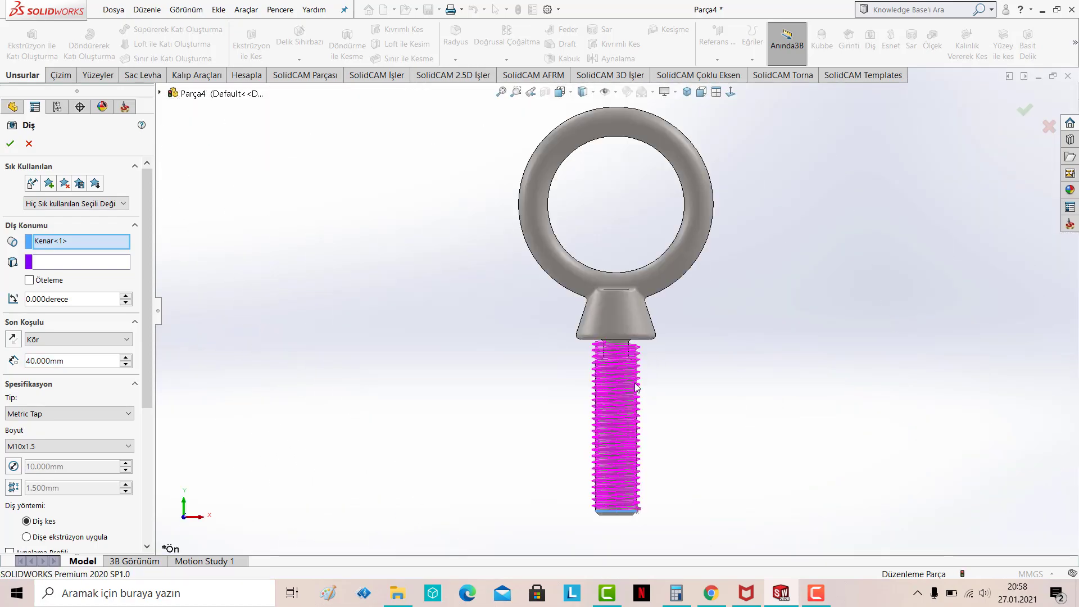
pyautogui.scroll(-2, 618, 348)
pyautogui.scroll(-3, 618, 348)
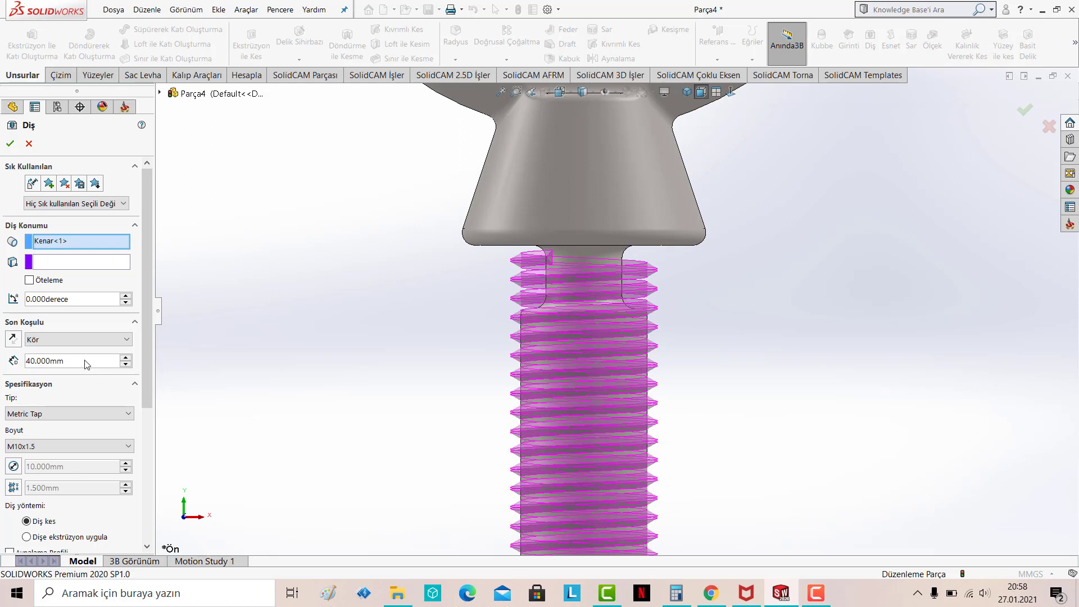
pyautogui.write('30')
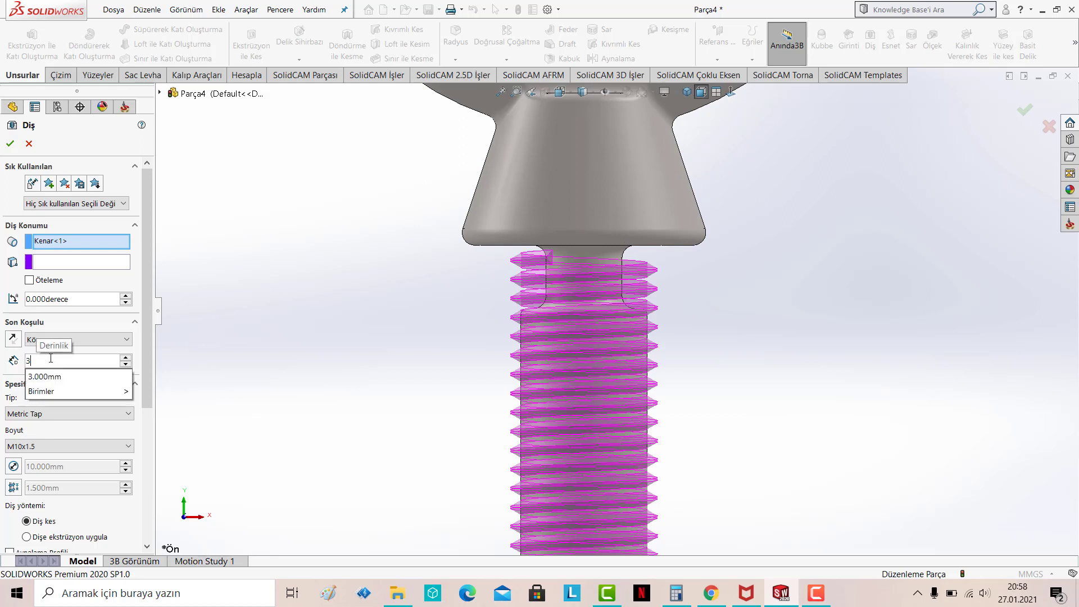
pyautogui.press('Return')
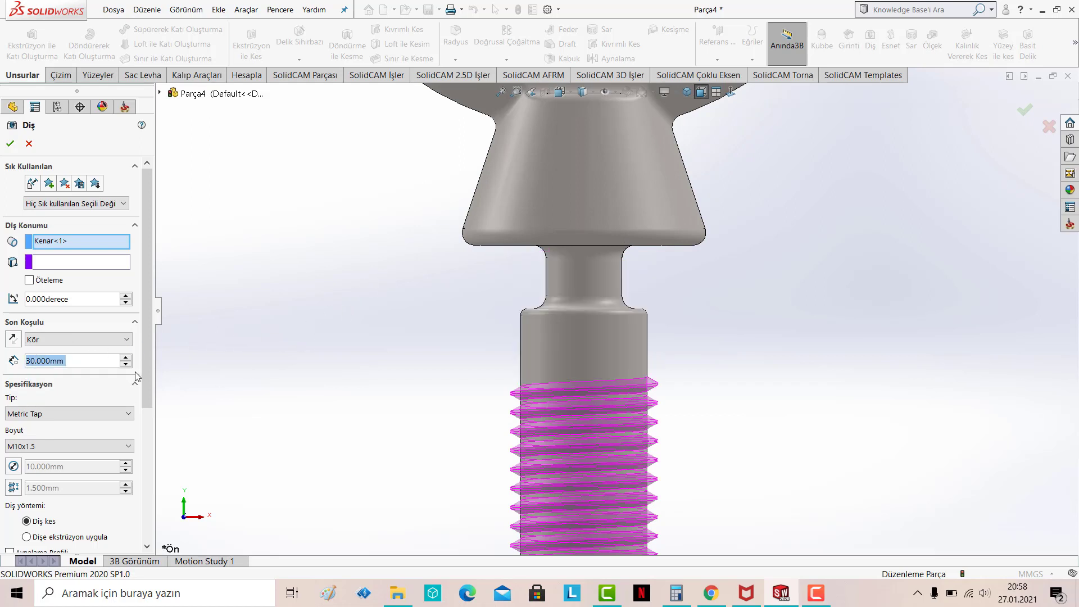
pyautogui.write('35')
pyautogui.press('Return')
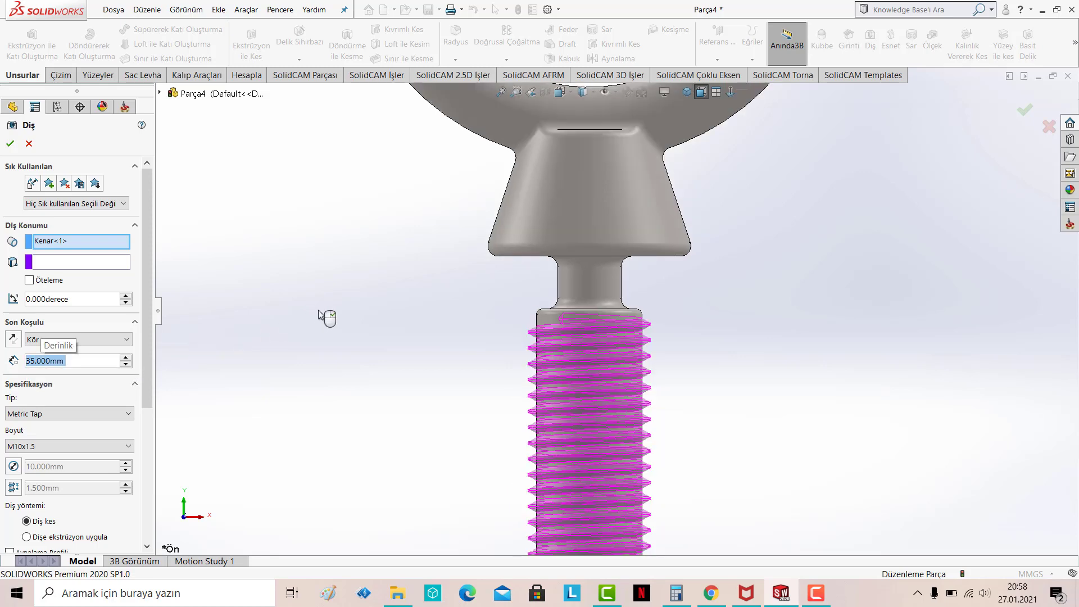
# Switch the thread method to Extrude thread and apply the M10x1.5 thread (Diş1)
pyautogui.press('f')
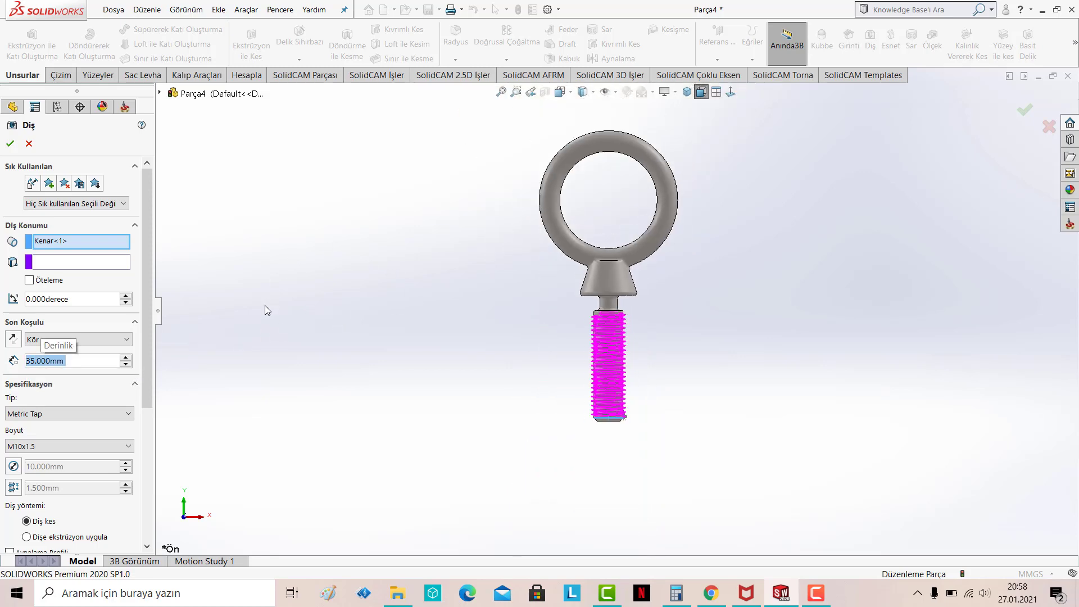
pyautogui.click(686, 92)
pyautogui.click(10, 145)
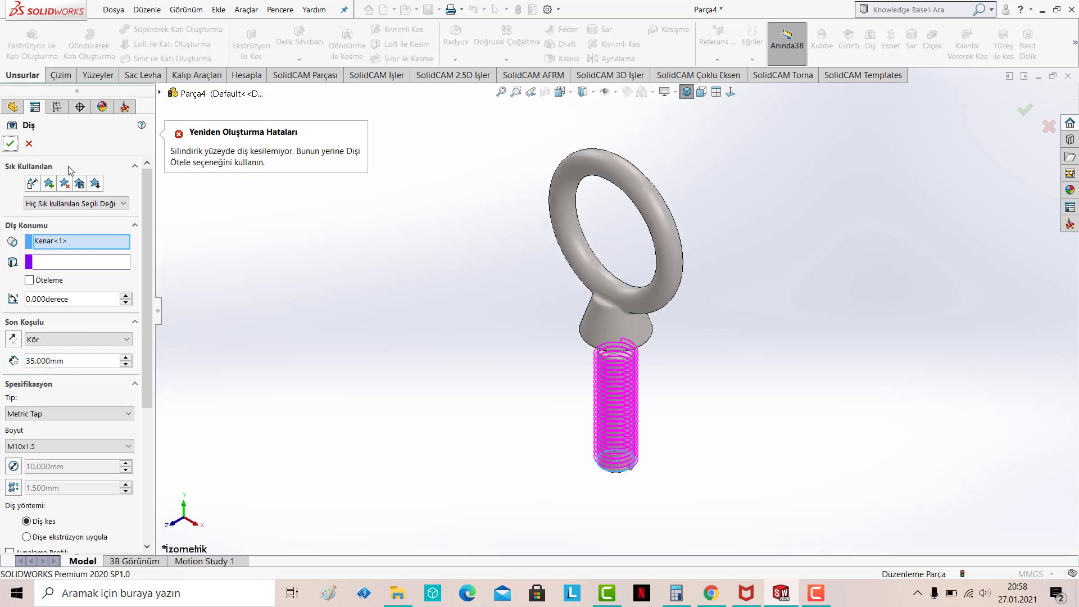
pyautogui.moveTo(144, 299); pyautogui.dragTo(146, 400)
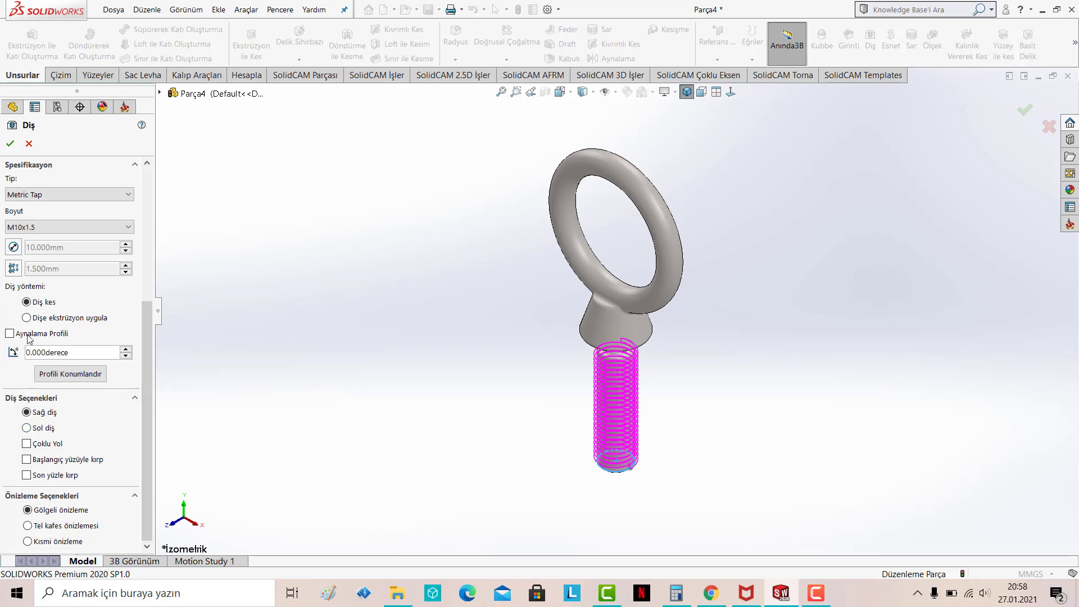
pyautogui.click(59, 319)
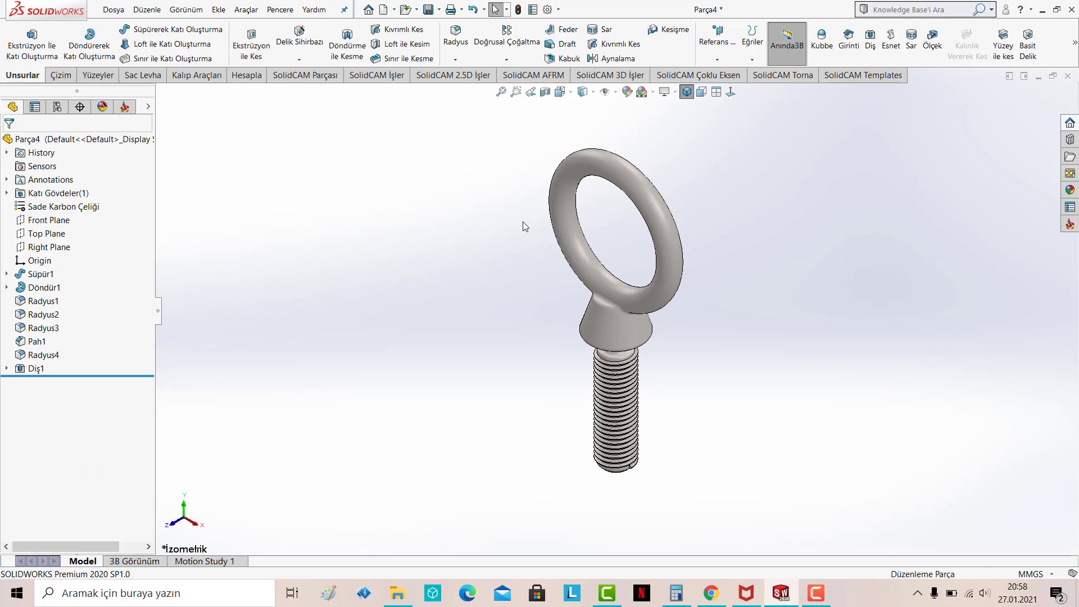
# Orbit and zoom the eye bolt to face the ring
pyautogui.moveTo(463, 213)
pyautogui.mouseDown(button='middle')
pyautogui.moveTo(378, 244)
pyautogui.moveTo(537, 213)
pyautogui.mouseUp(button='middle')
pyautogui.scroll(-2, 595, 267)
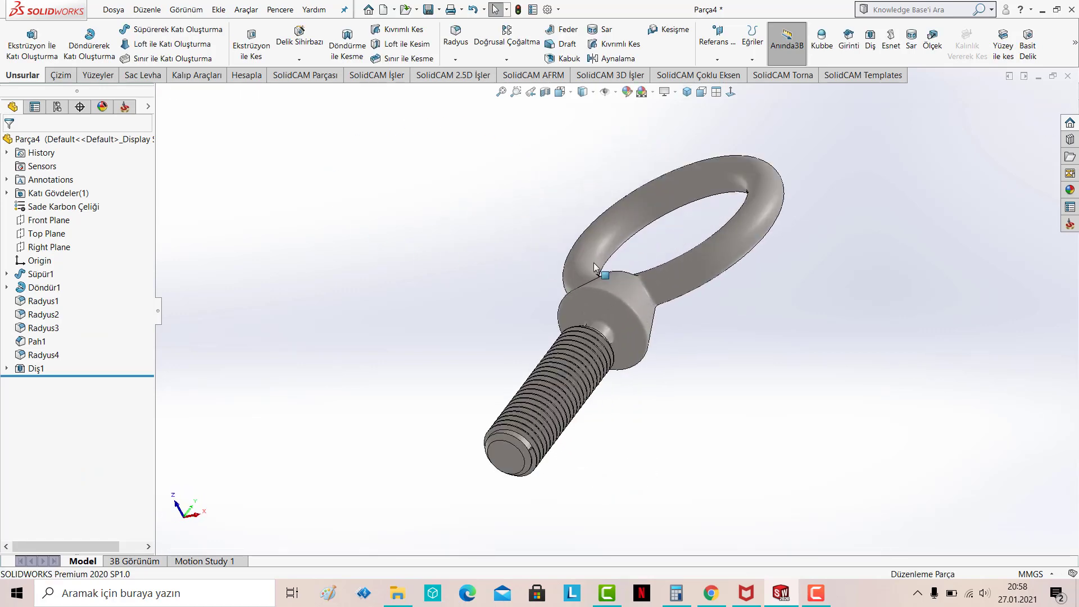
pyautogui.moveTo(497, 247)
pyautogui.mouseDown(button='middle')
pyautogui.moveTo(619, 242)
pyautogui.moveTo(687, 265)
pyautogui.moveTo(724, 313)
pyautogui.moveTo(746, 301)
pyautogui.moveTo(787, 201)
pyautogui.moveTo(660, 258)
pyautogui.moveTo(693, 378)
pyautogui.mouseUp(button='middle')
pyautogui.scroll(-3, 548, 414)
pyautogui.scroll(-1, 438, 402)
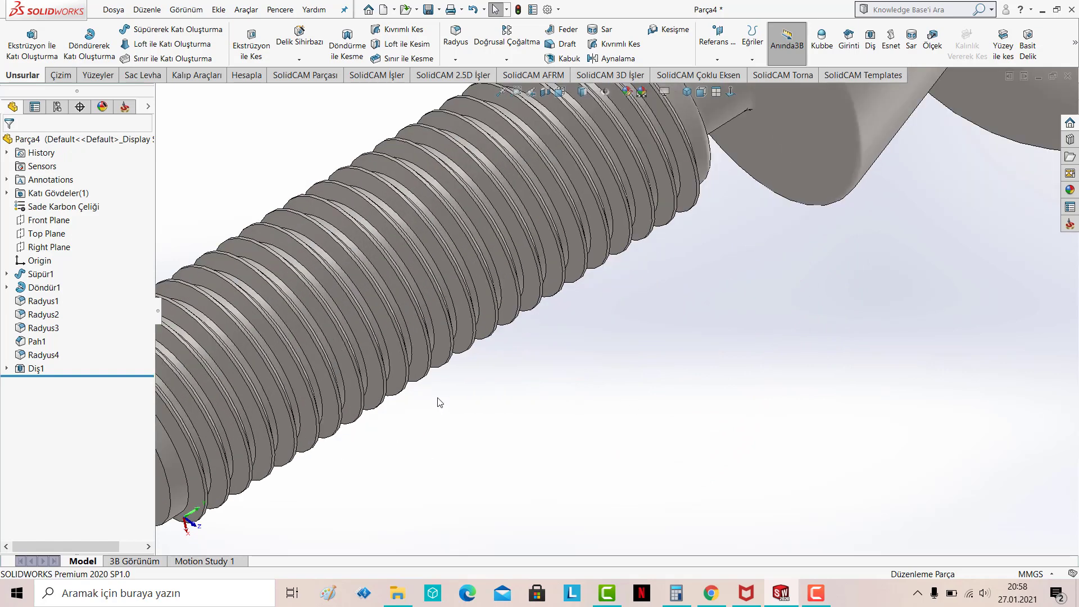
pyautogui.scroll(-1, 440, 399)
pyautogui.scroll(2, 440, 399)
pyautogui.scroll(2, 456, 393)
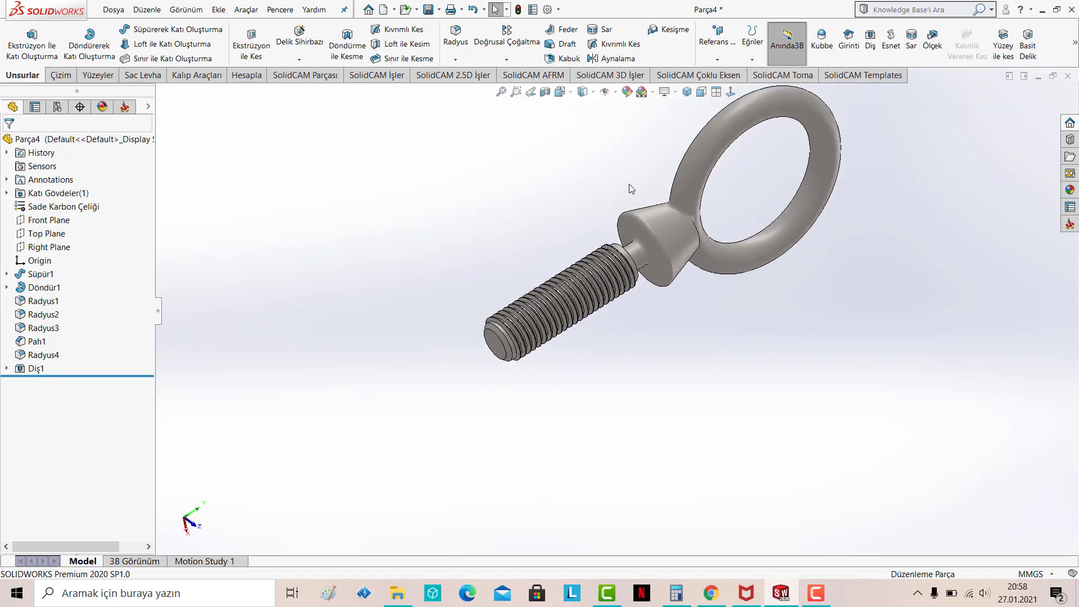
# Turn on RealView Graphics for a chrome-like finish and view the bolt isometrically
pyautogui.click(674, 92)
pyautogui.click(697, 106)
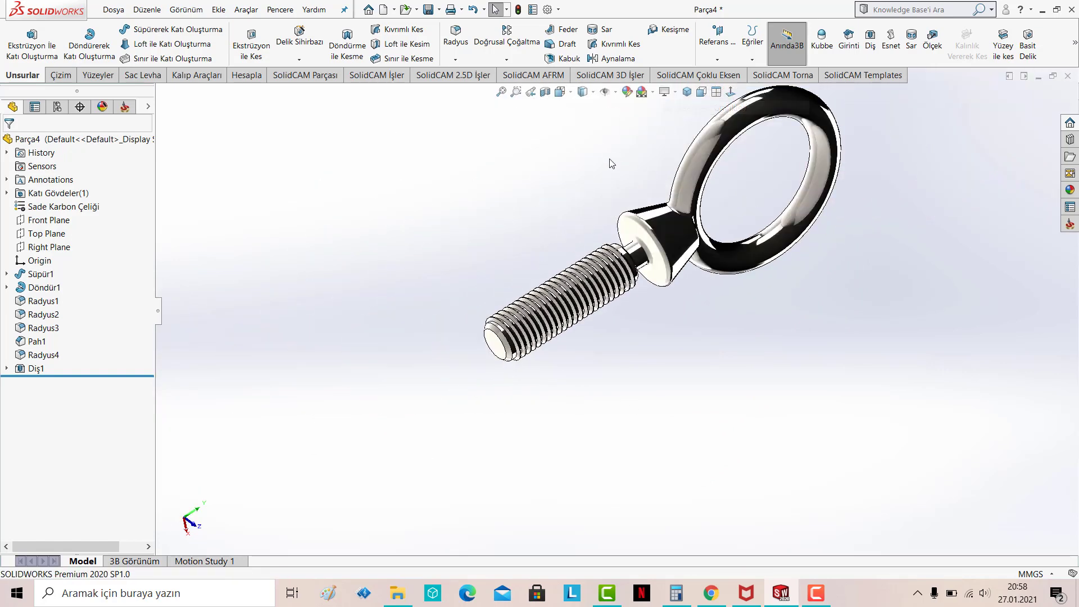
pyautogui.click(686, 93)
pyautogui.moveTo(703, 199)
pyautogui.mouseDown(button='middle')
pyautogui.moveTo(492, 313)
pyautogui.moveTo(470, 289)
pyautogui.moveTo(438, 470)
pyautogui.mouseUp(button='middle')
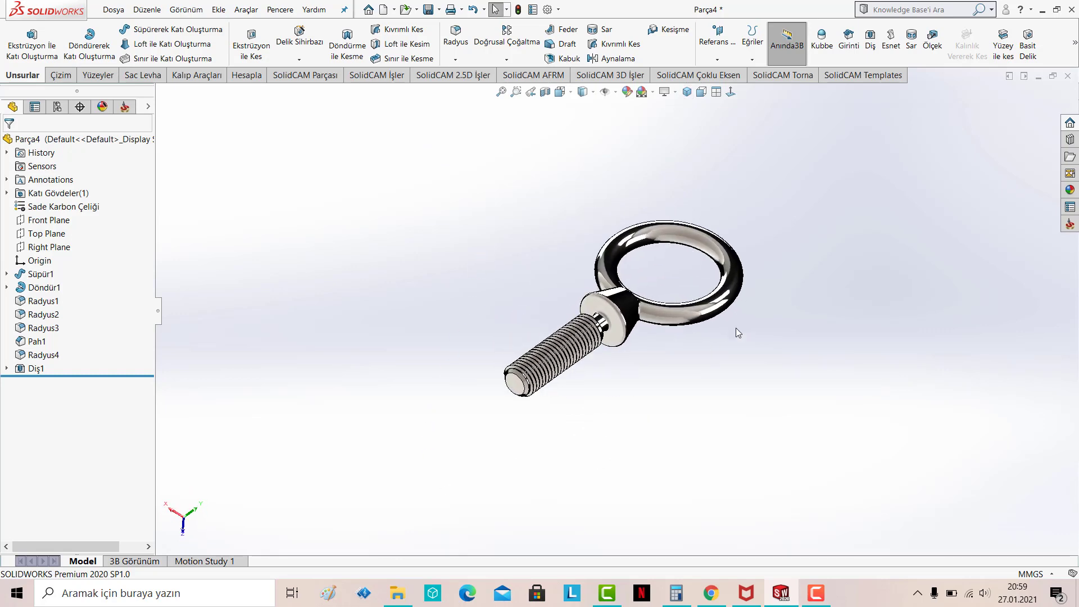
pyautogui.scroll(-1, 733, 326)
pyautogui.scroll(-2, 729, 322)
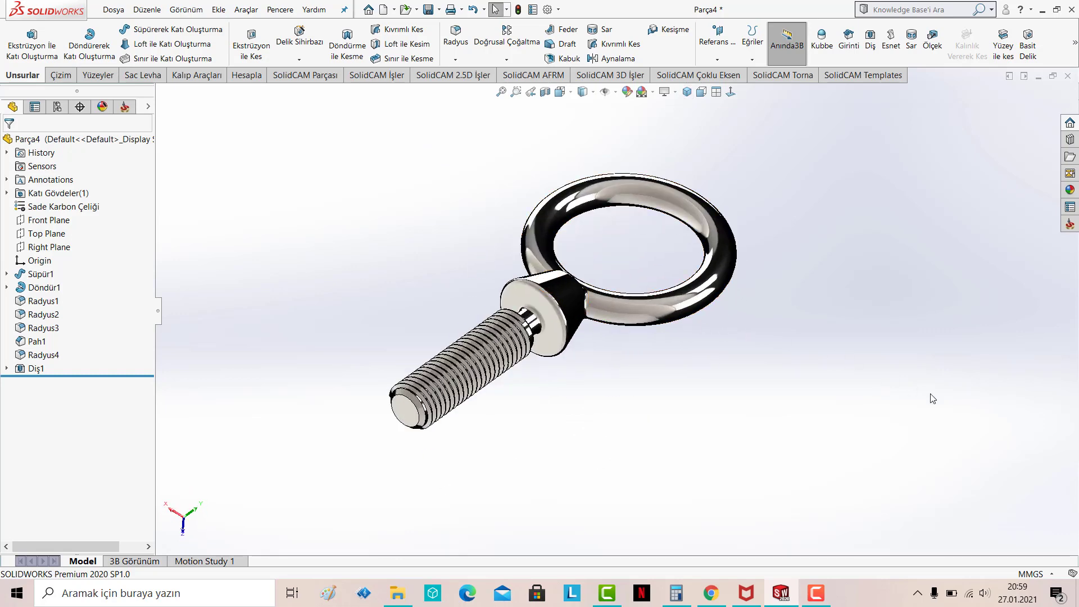